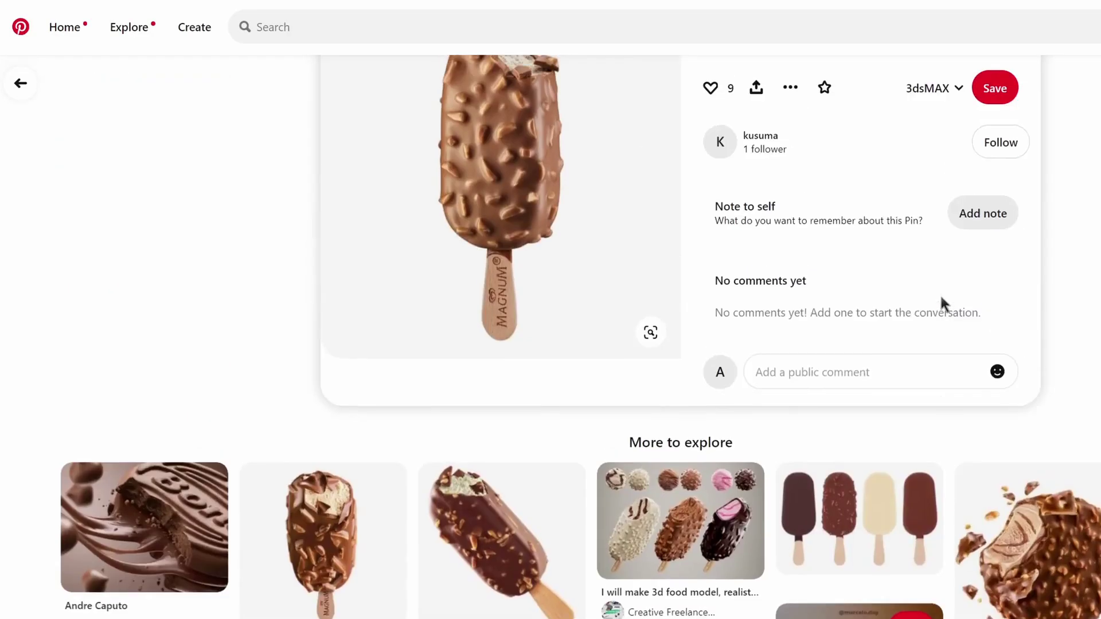
scroll(940, 293, up, 1)
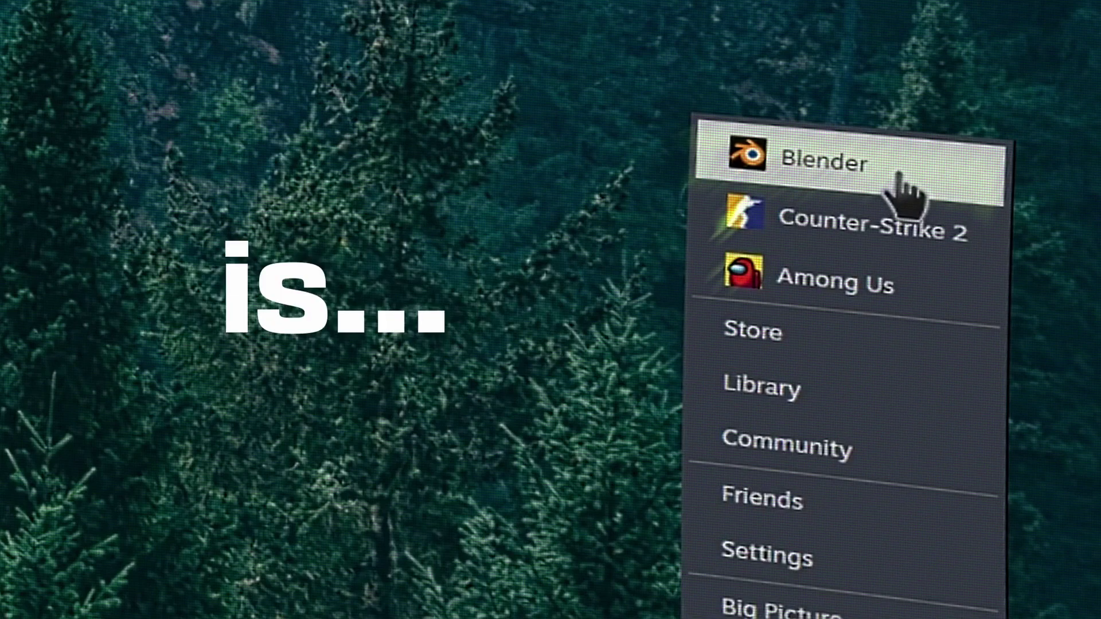
Launch Blender from the Steam library
click(898, 175)
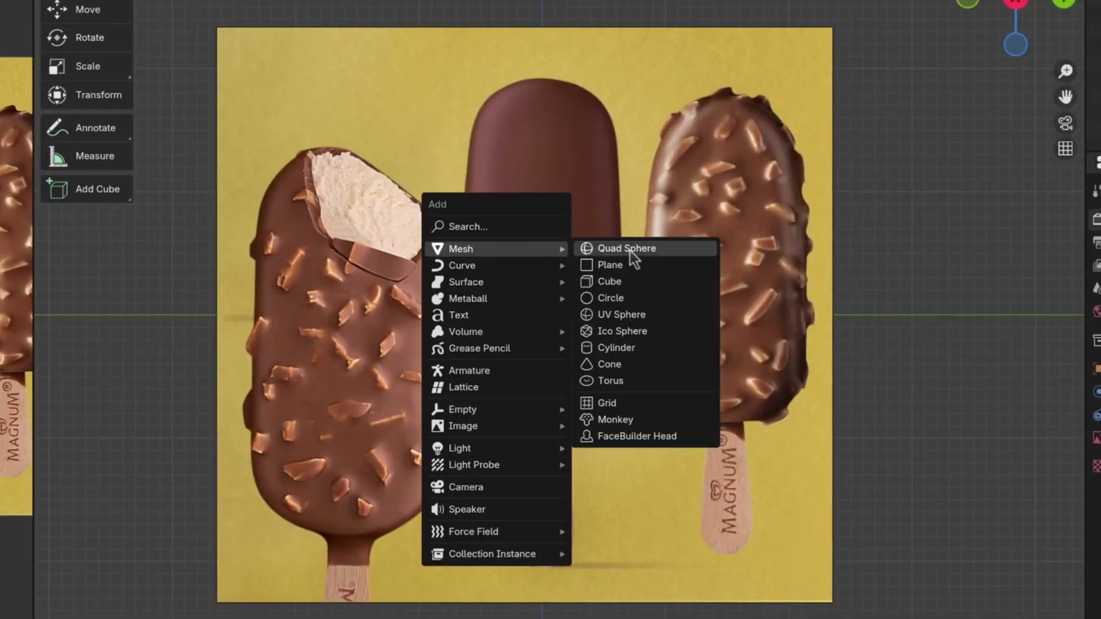
Add a cube and scale it thinner in Y and narrower in X in front orthographic view
click(649, 280)
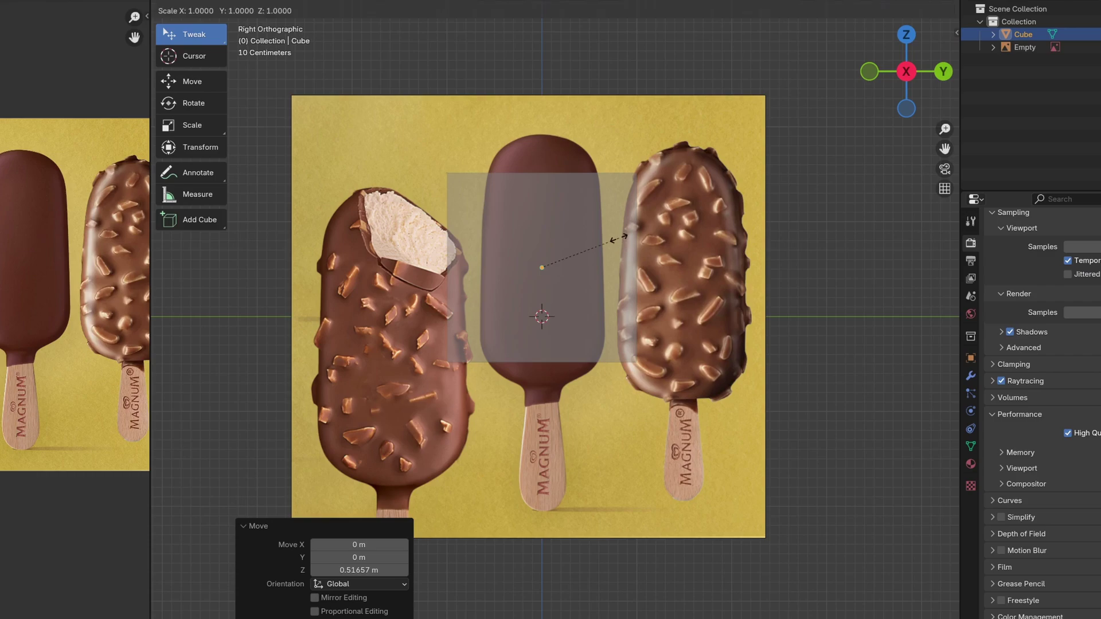
key(y)
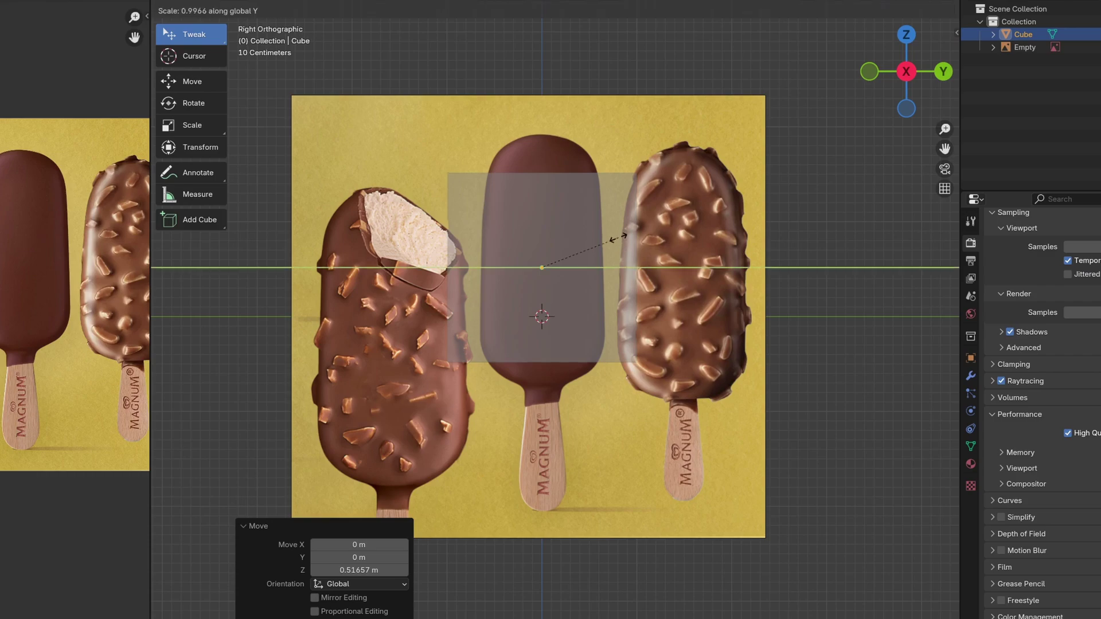
click(591, 241)
key(grave)
click(514, 221)
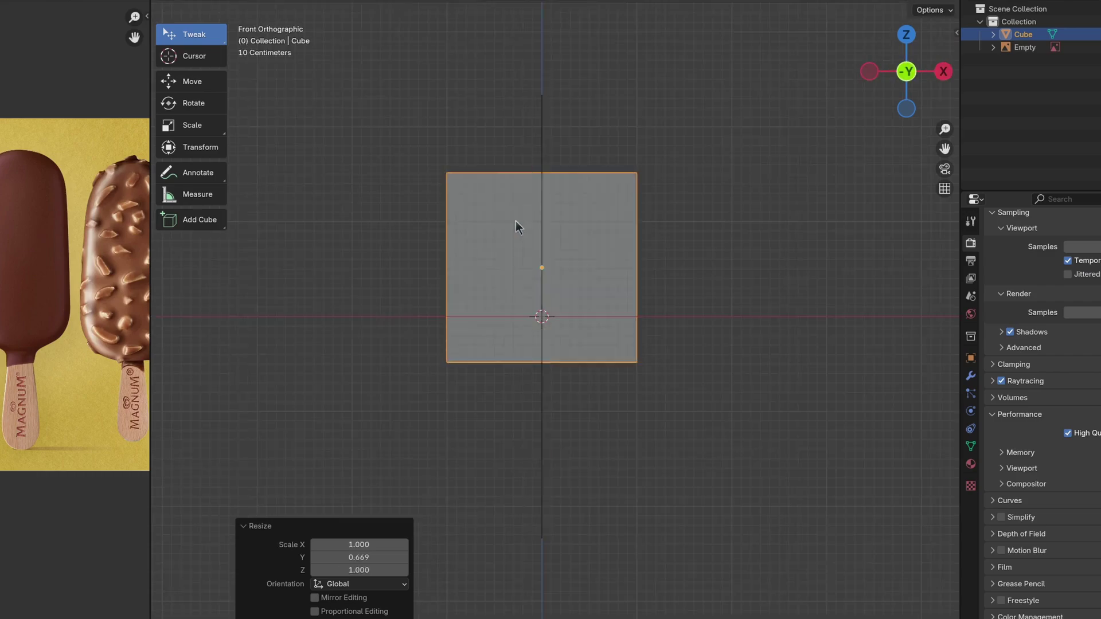
key(s)
key(x)
click(541, 253)
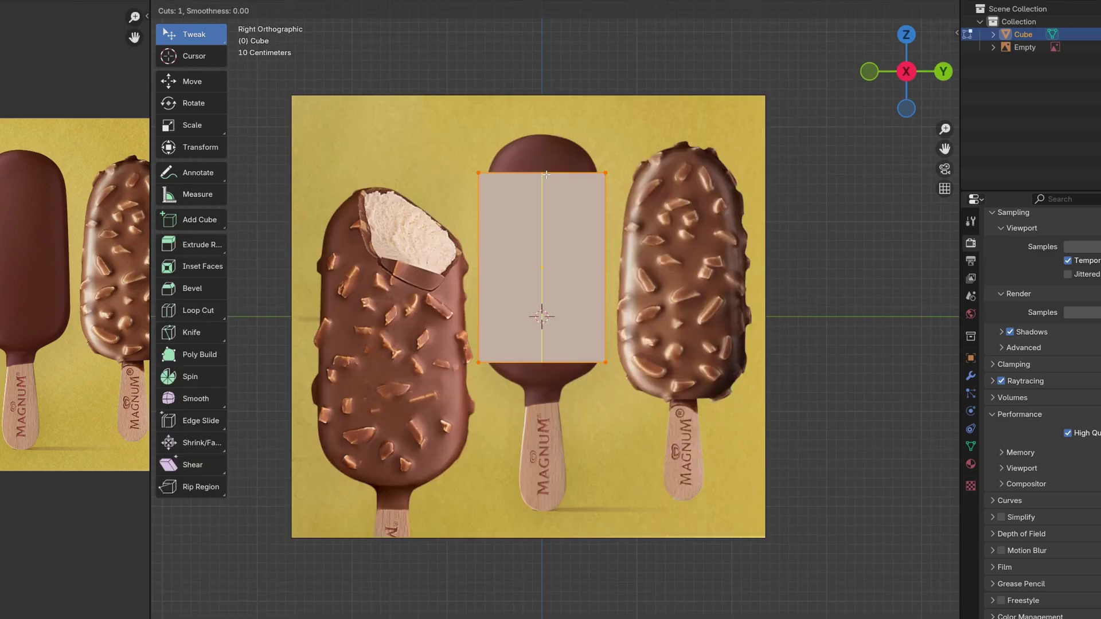
Move the block's top and bottom edges vertically to match the middle bar's height
key(Escape)
alt+click(573, 173)
key(g)
key(z)
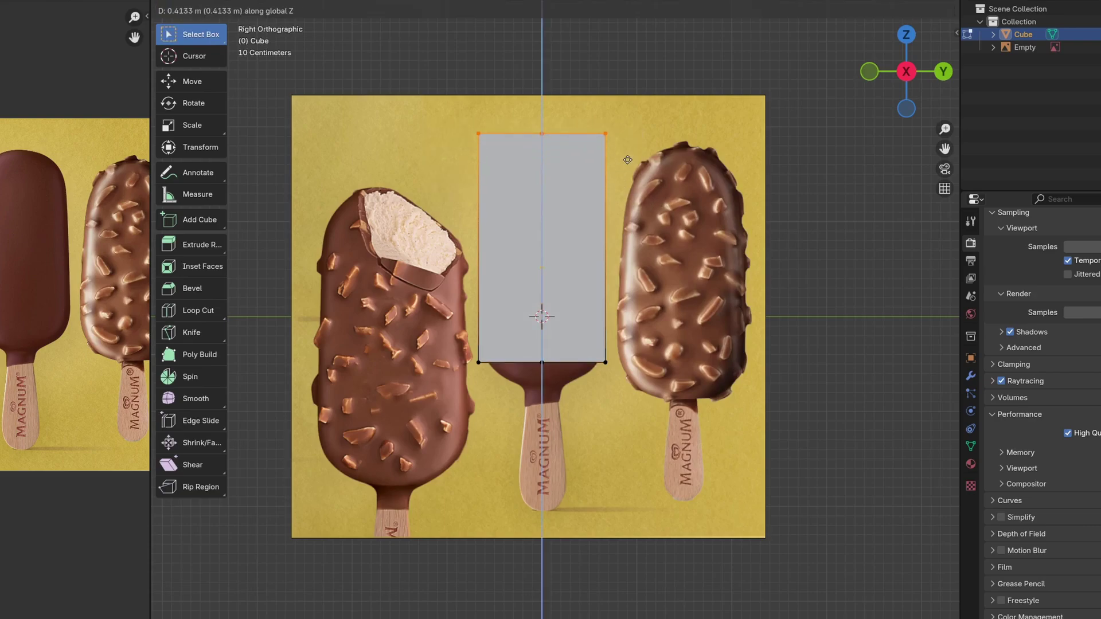
click(627, 160)
scroll(628, 160, up, 1)
alt+click(574, 362)
key(g)
key(z)
click(573, 387)
Add horizontal loop cuts, lower the top-right corner vertex, and leave Edit Mode
key(ctrl+r)
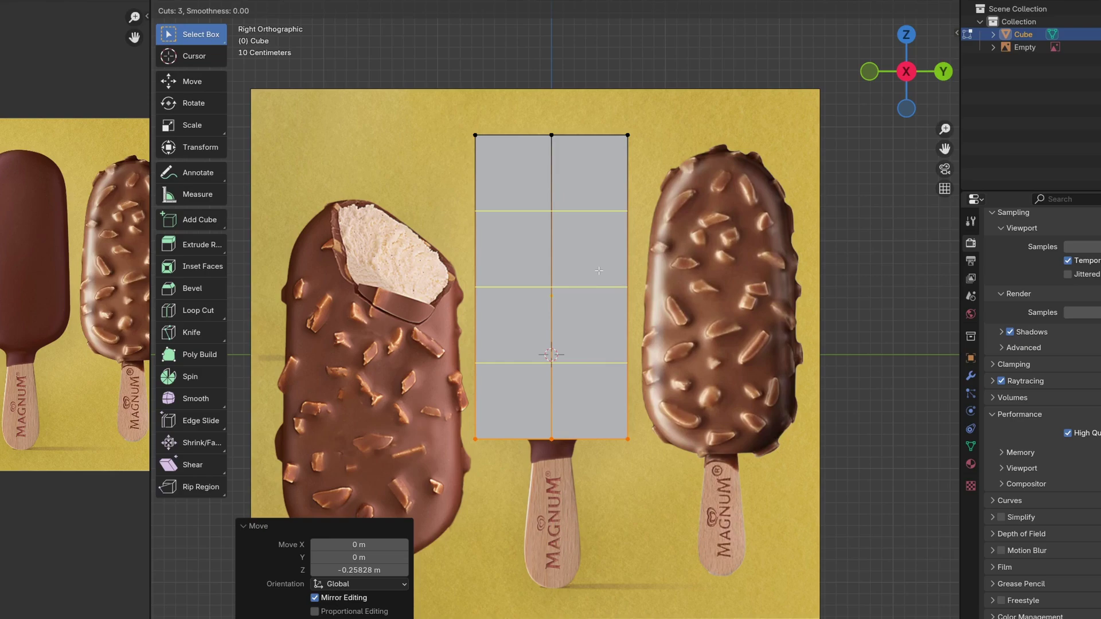
click(598, 271)
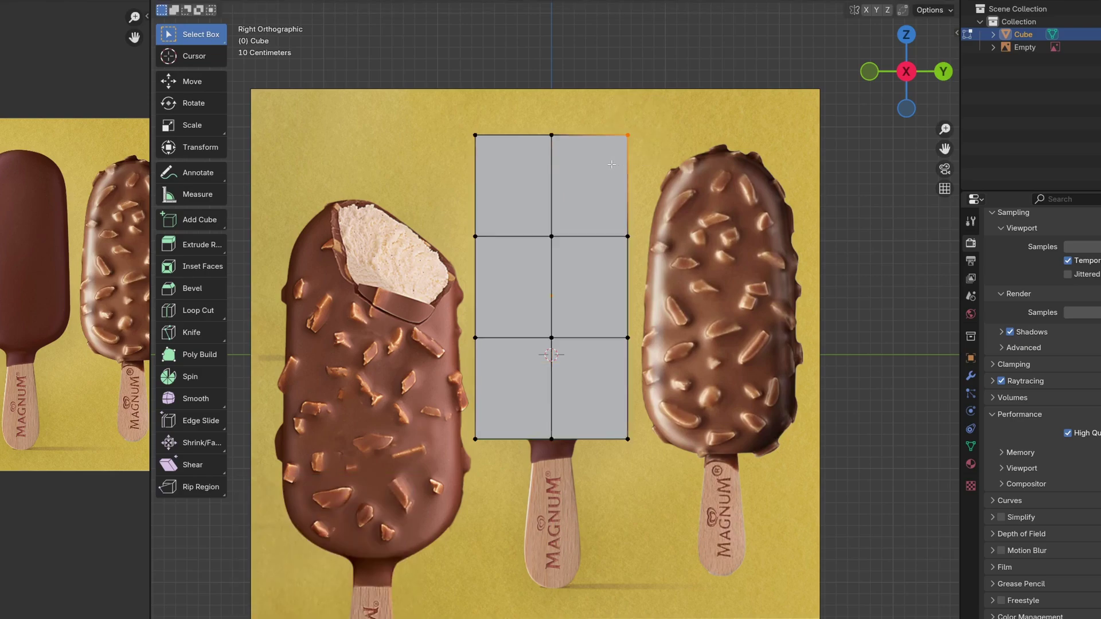
click(592, 161)
key(g)
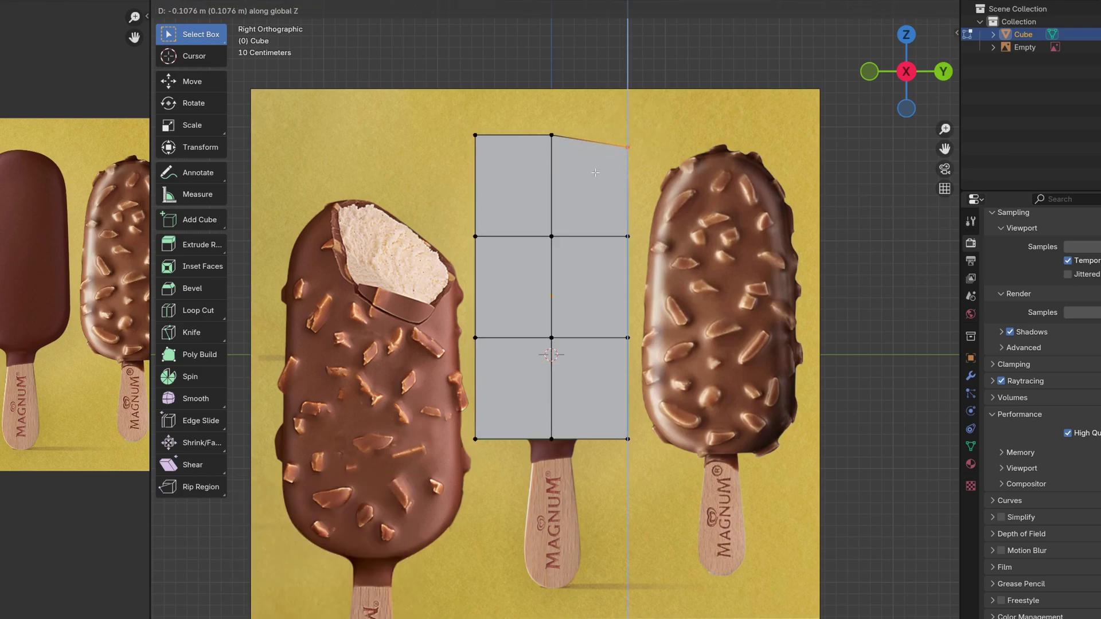
click(595, 172)
drag(596, 483, 596, 483)
key(Tab)
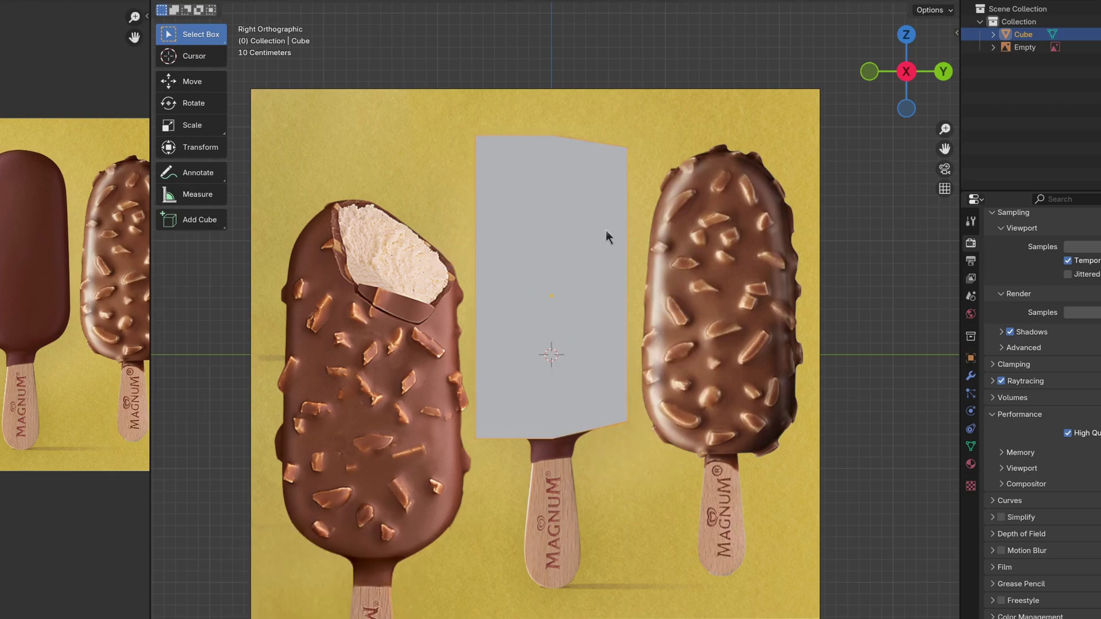
Add level-3 subdivision, shear the right vertex column, and symmetrize the mesh
key(ctrl+3)
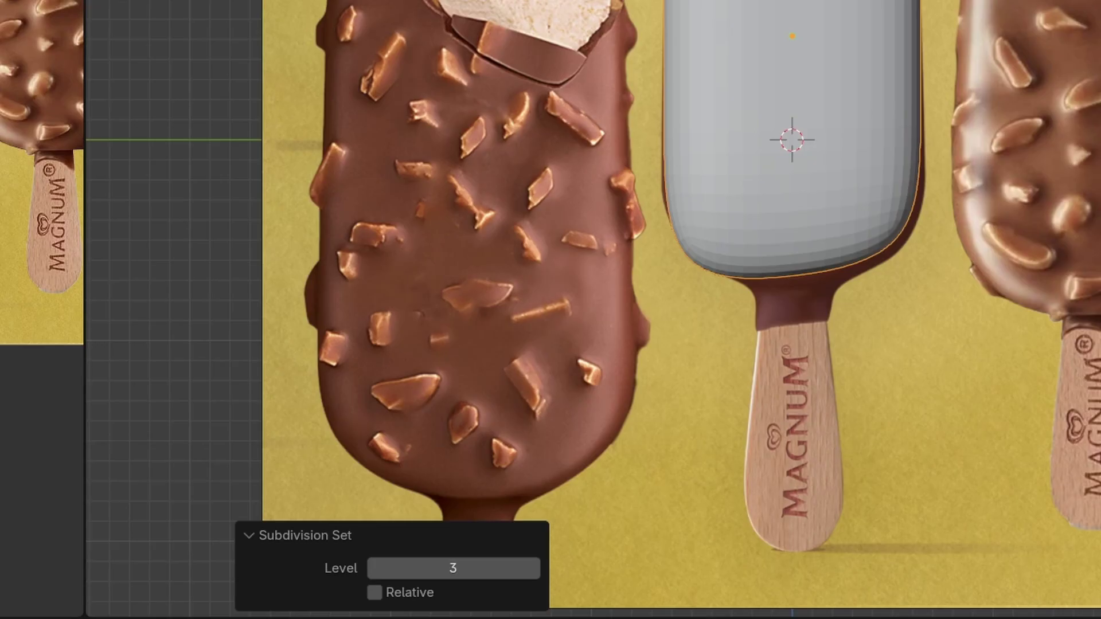
key(Tab)
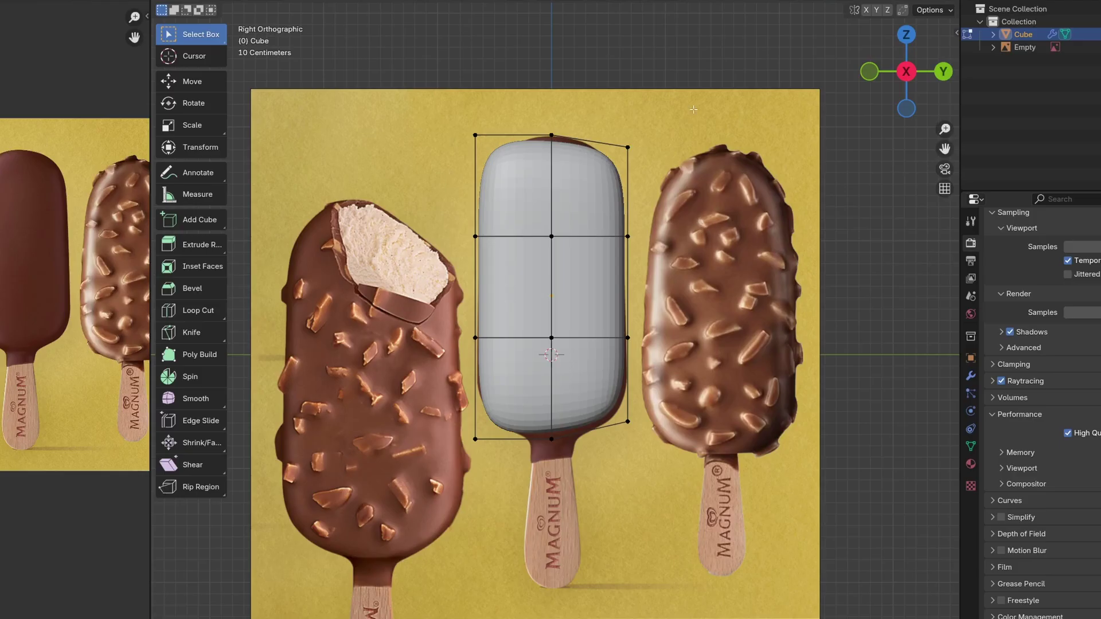
drag(601, 480, 601, 479)
click(357, 378)
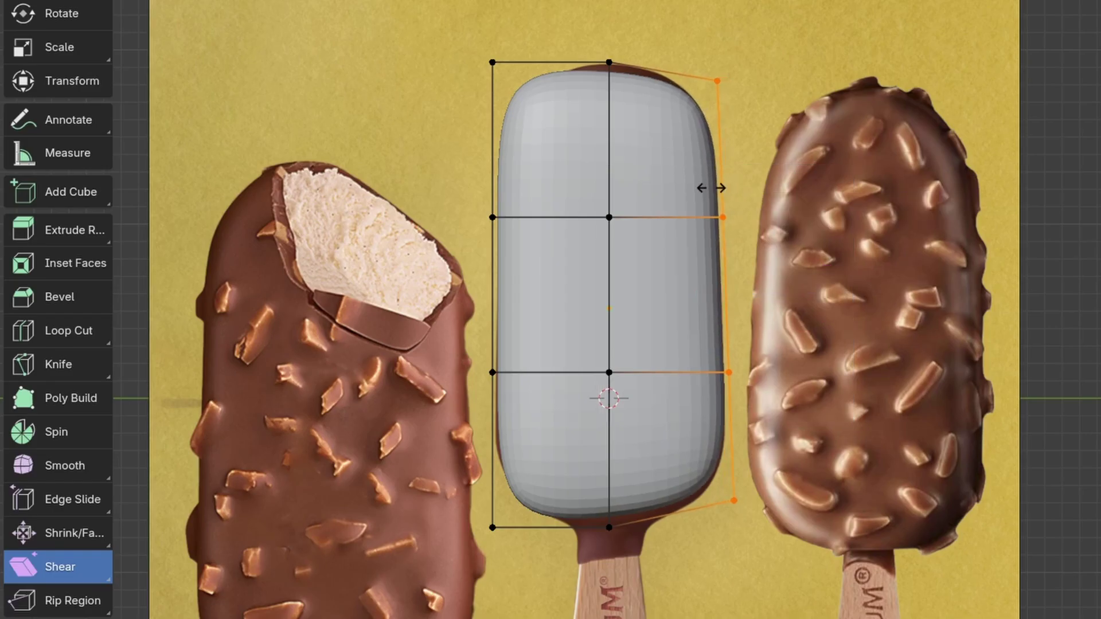
key(w)
key(a)
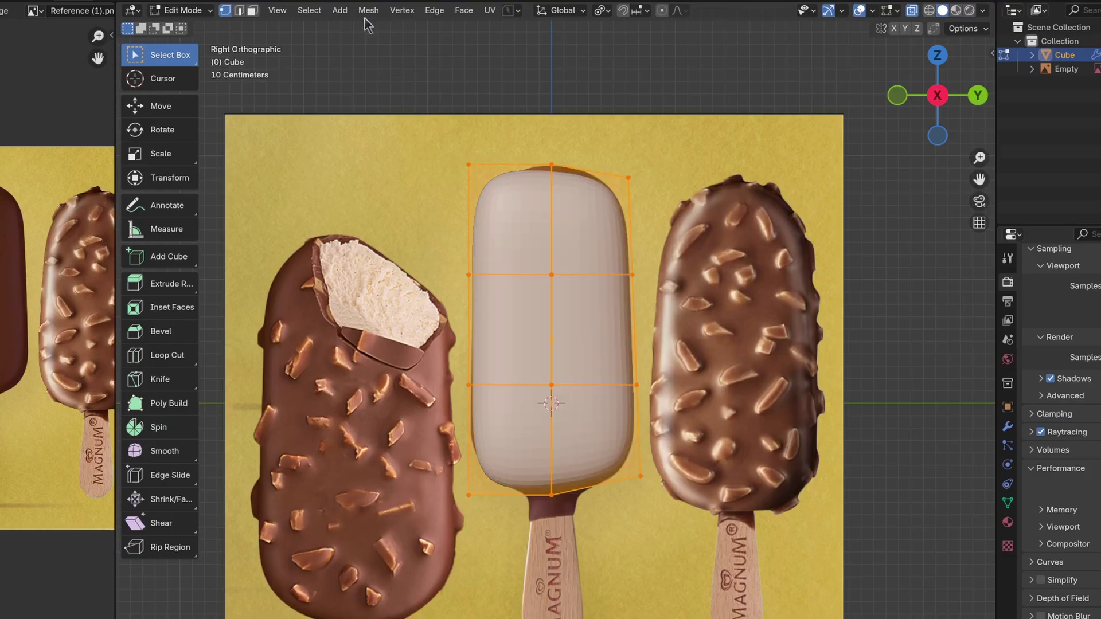
click(368, 10)
click(420, 205)
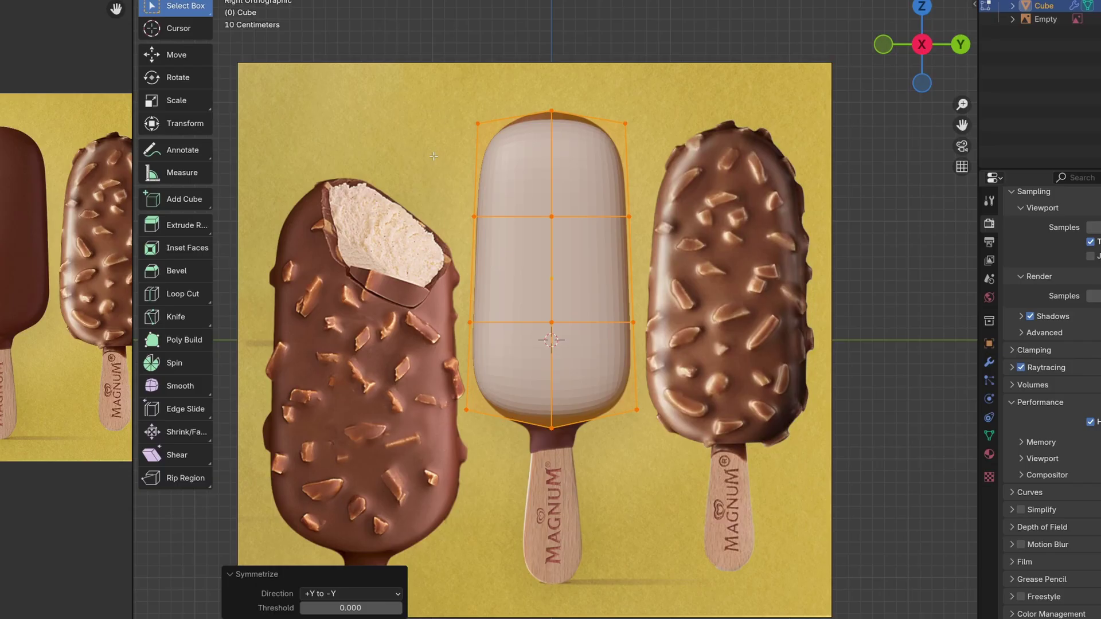
Pull out the top and bottom centre vertices, scale the bar, and add a loop cut
click(551, 111)
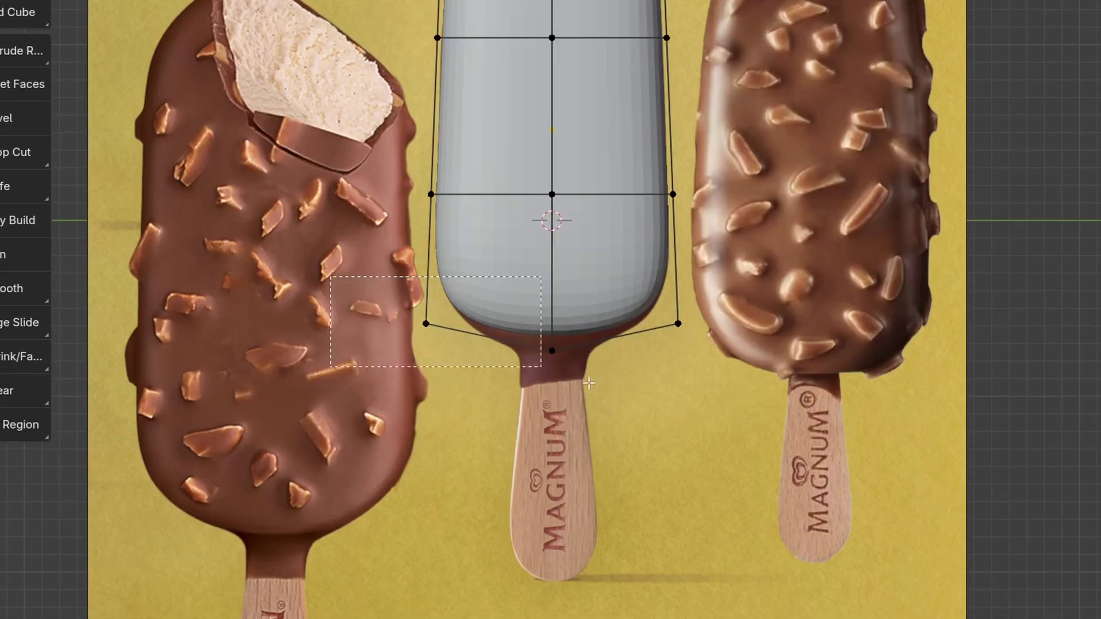
alt+click(598, 351)
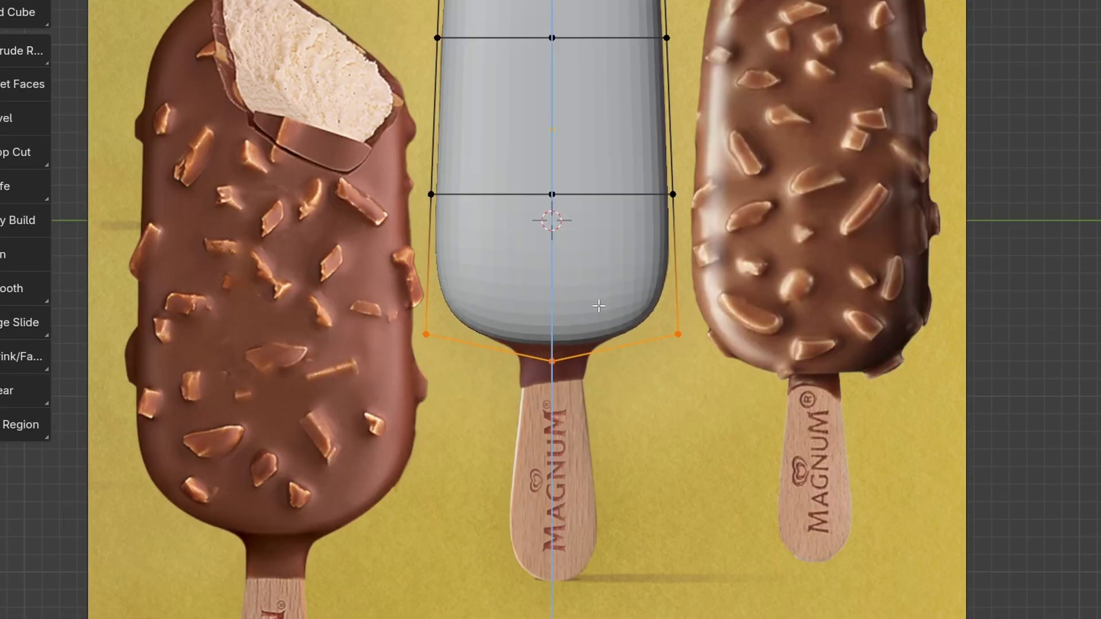
key(a)
key(s)
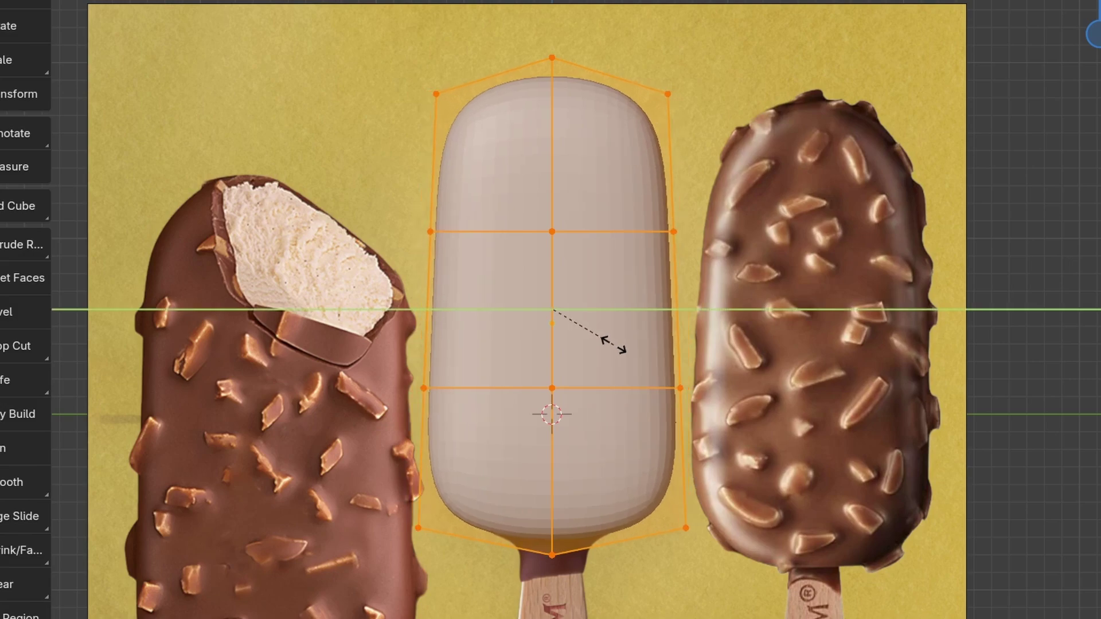
key(KP_3)
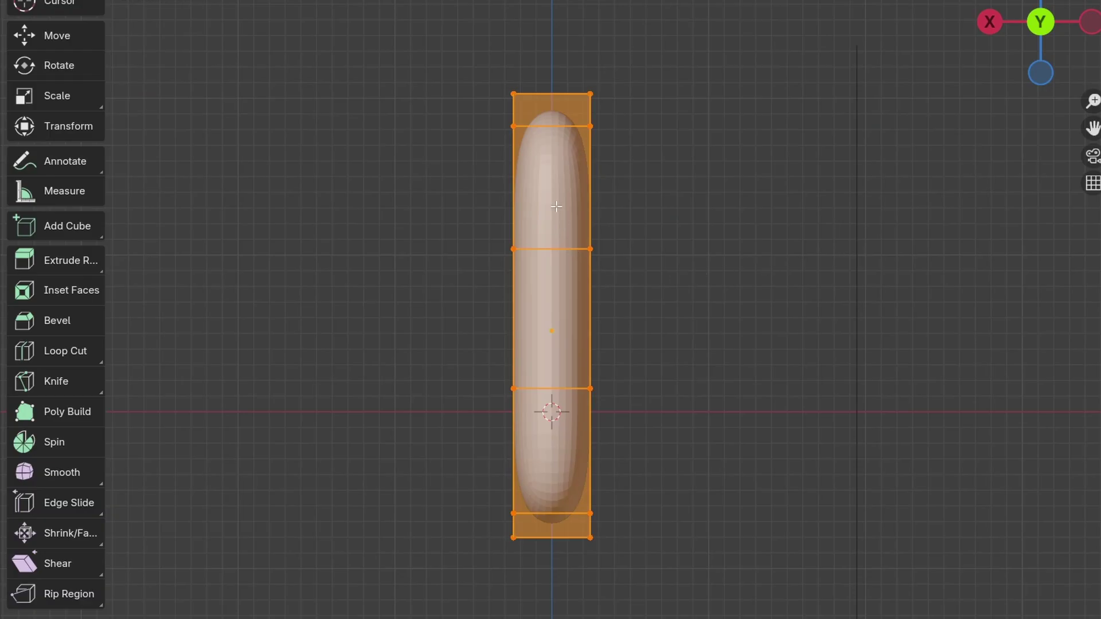
click(550, 127)
click(545, 142)
key(KP_3)
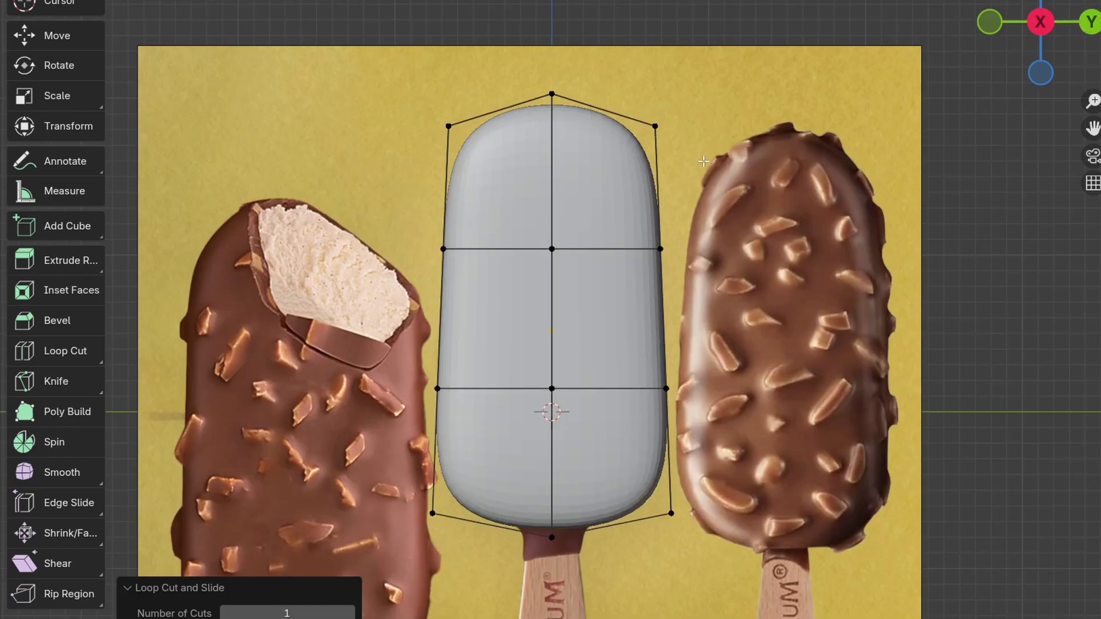
key(Tab)
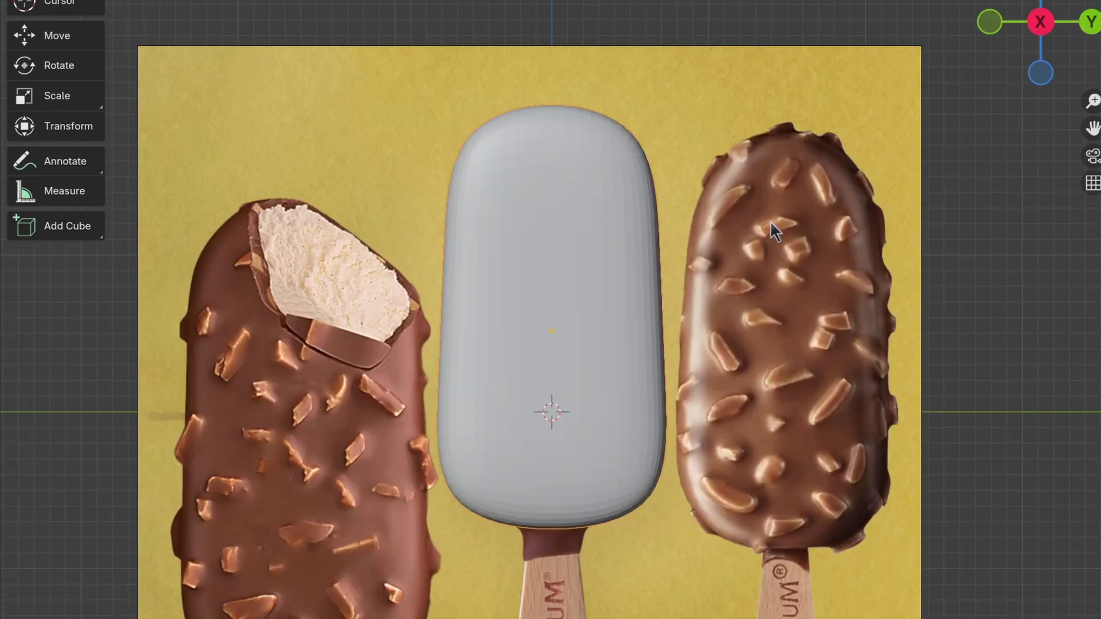
From the bottom view, inset the bar's bottom faces and extrude a stub for the stick
key(ctrl+KP_7)
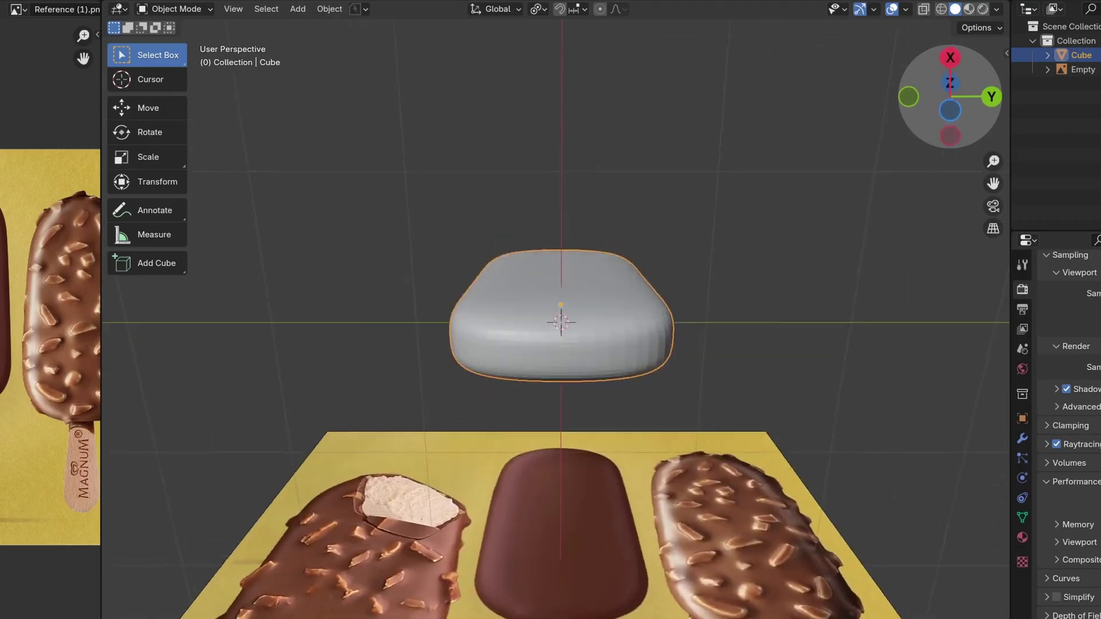
key(Tab)
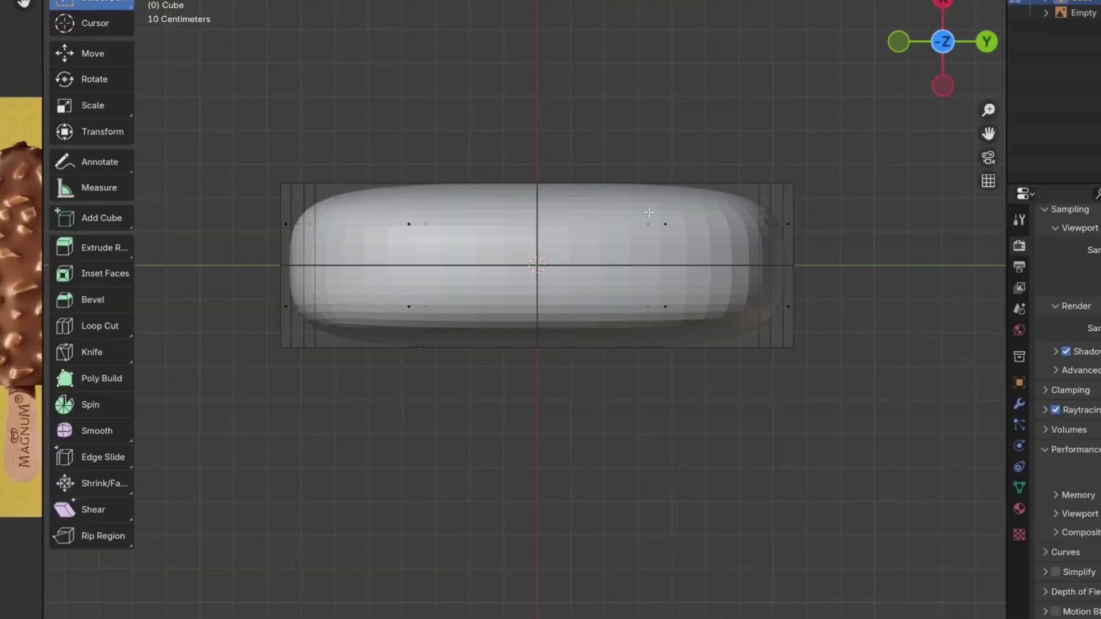
click(666, 224)
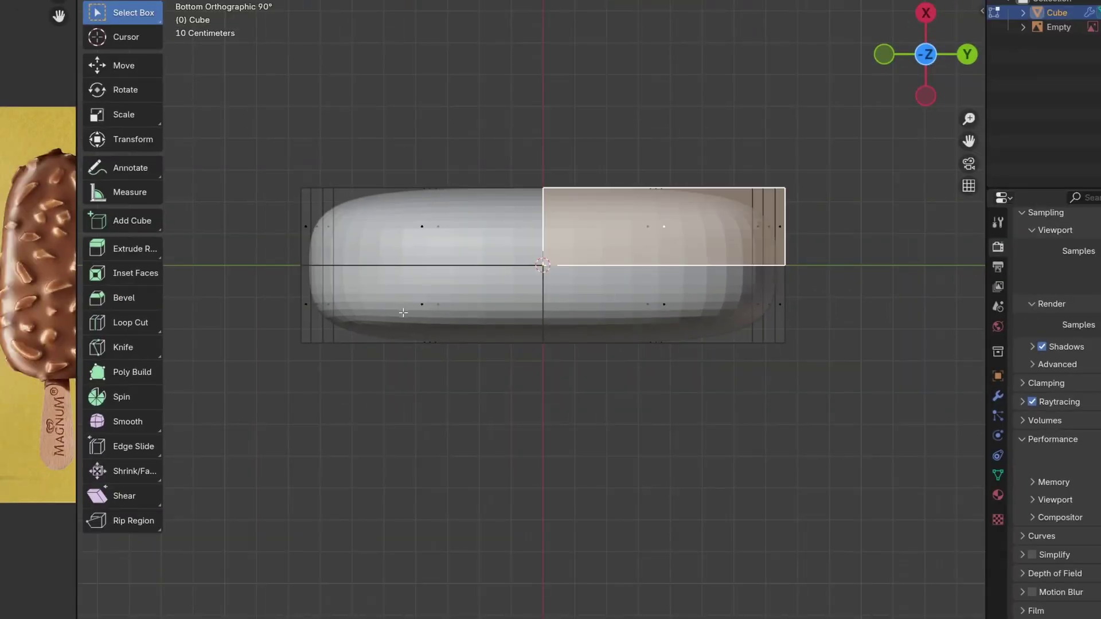
ctrl+shift+click(412, 310)
key(i)
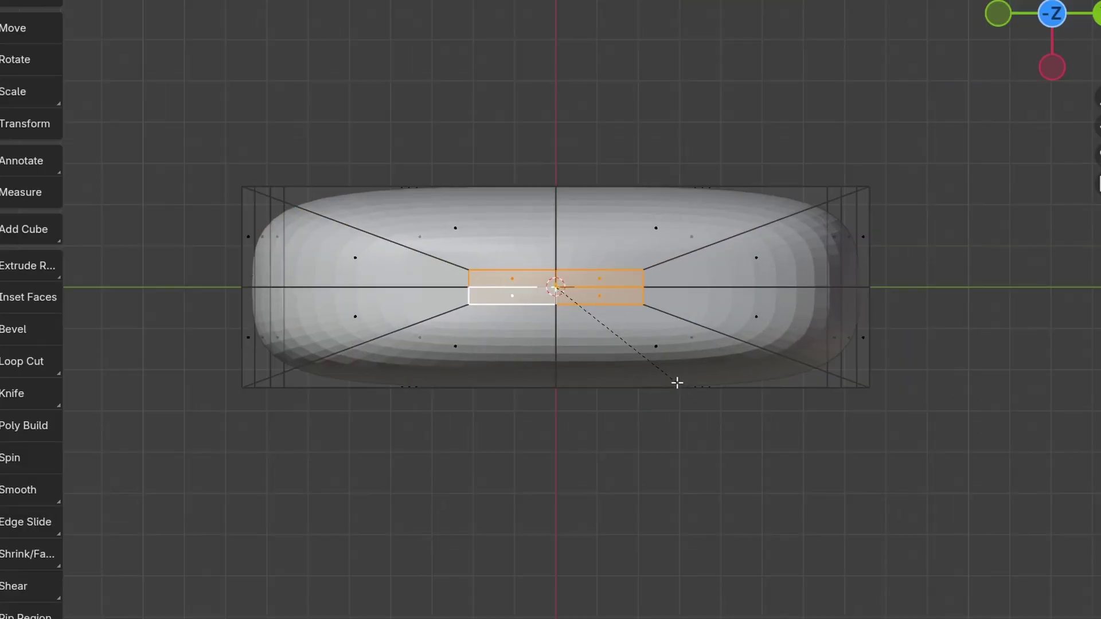
click(677, 383)
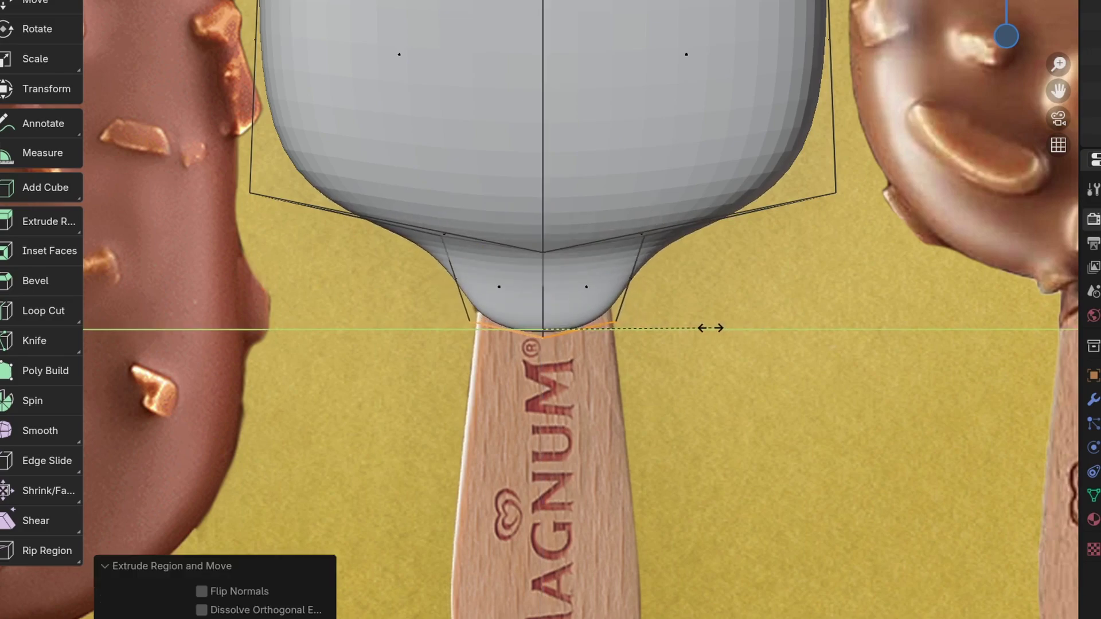
click(705, 328)
Widen the upper and lower neck loops along Y and extrude the bottom loop down
alt+click(659, 230)
key(s)
key(y)
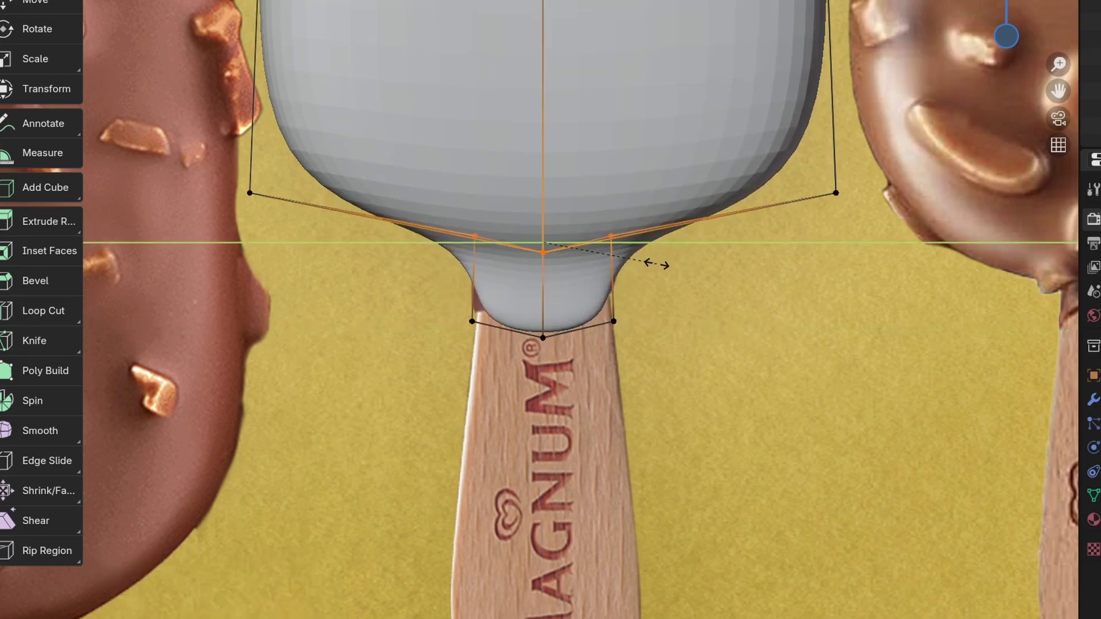
click(656, 264)
alt+click(591, 325)
key(s)
key(y)
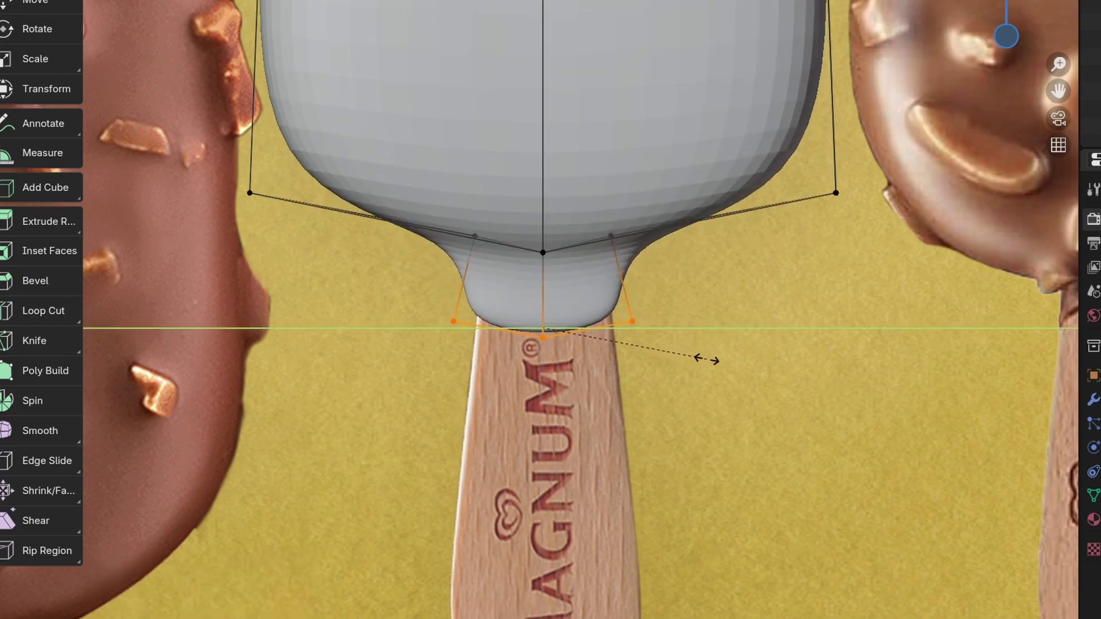
click(706, 359)
key(e)
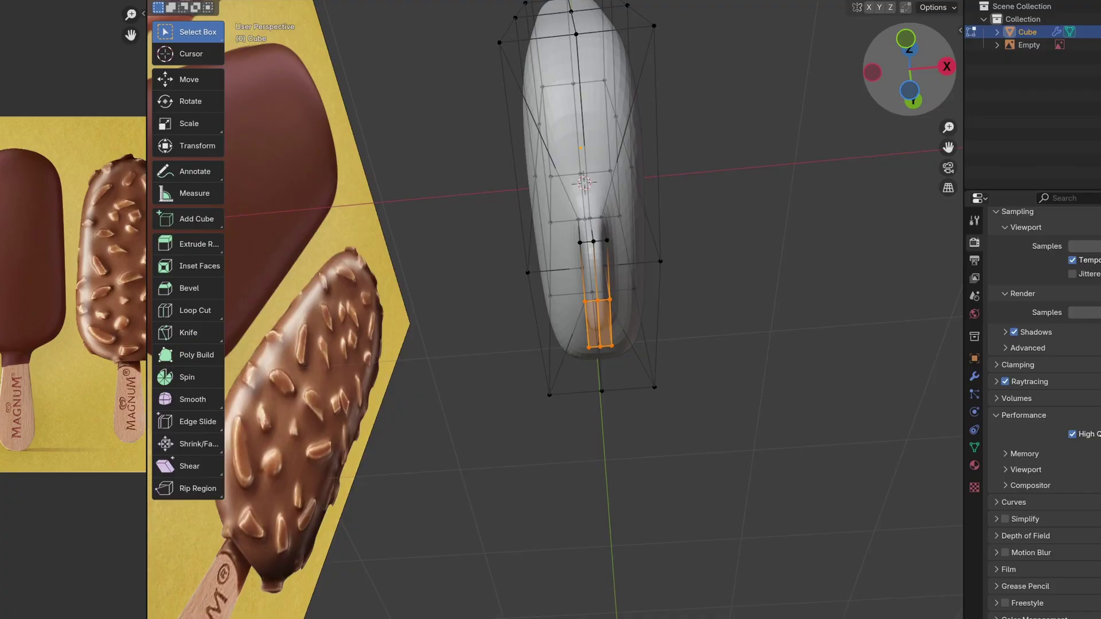
key(KP_8)
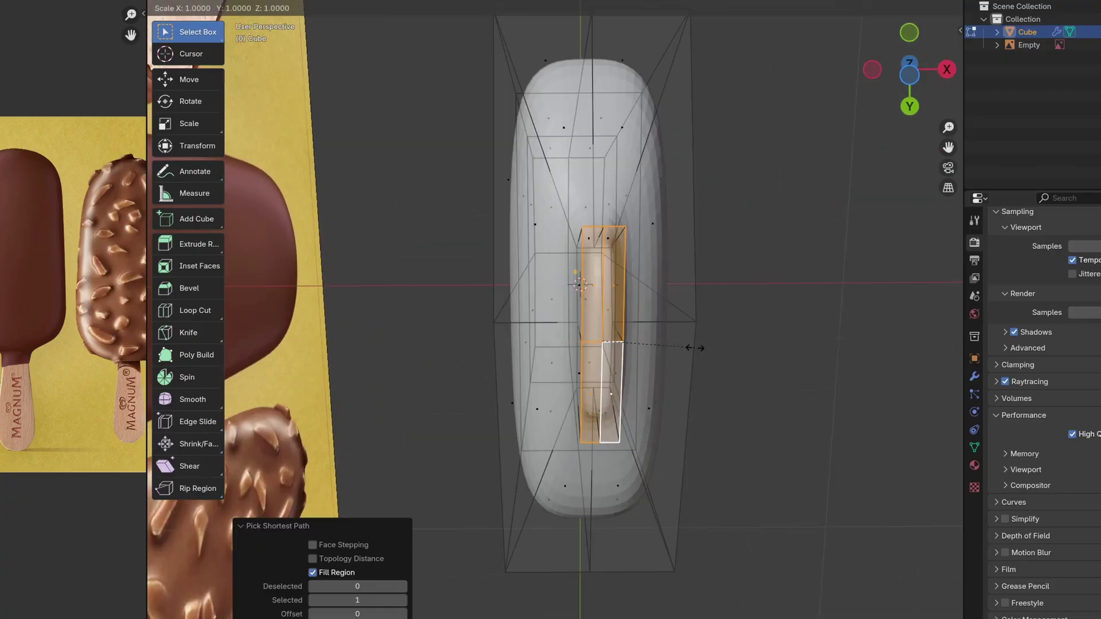
Add a level-3 subdivided cube below the bar and flatten it to 0.243 in Y
click(682, 348)
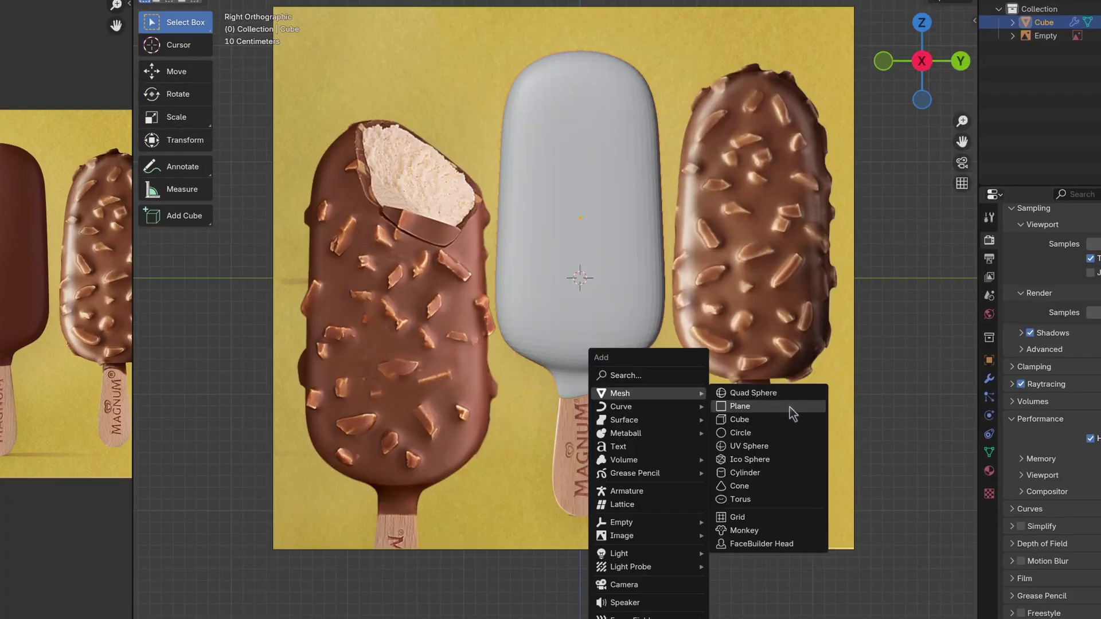
click(785, 425)
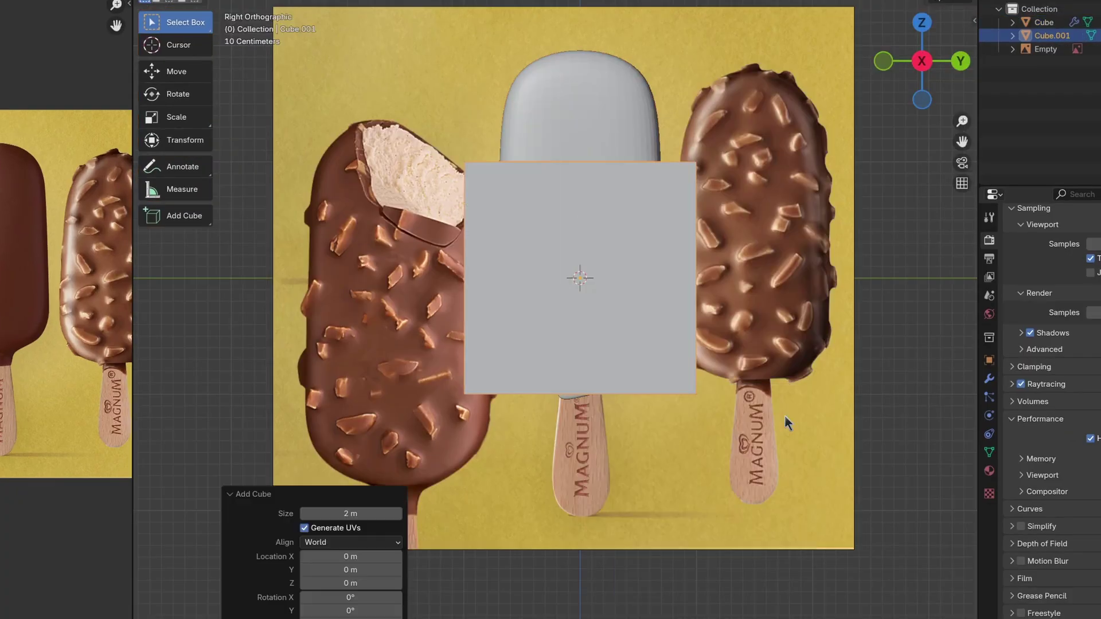
key(ctrl+3)
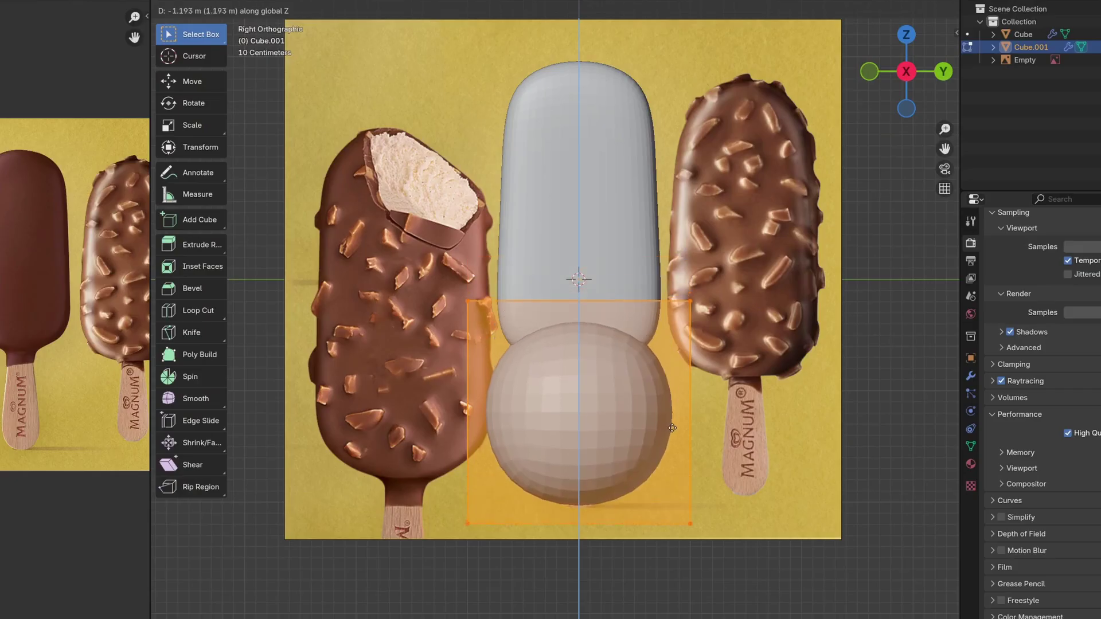
key(Return)
key(s)
key(y)
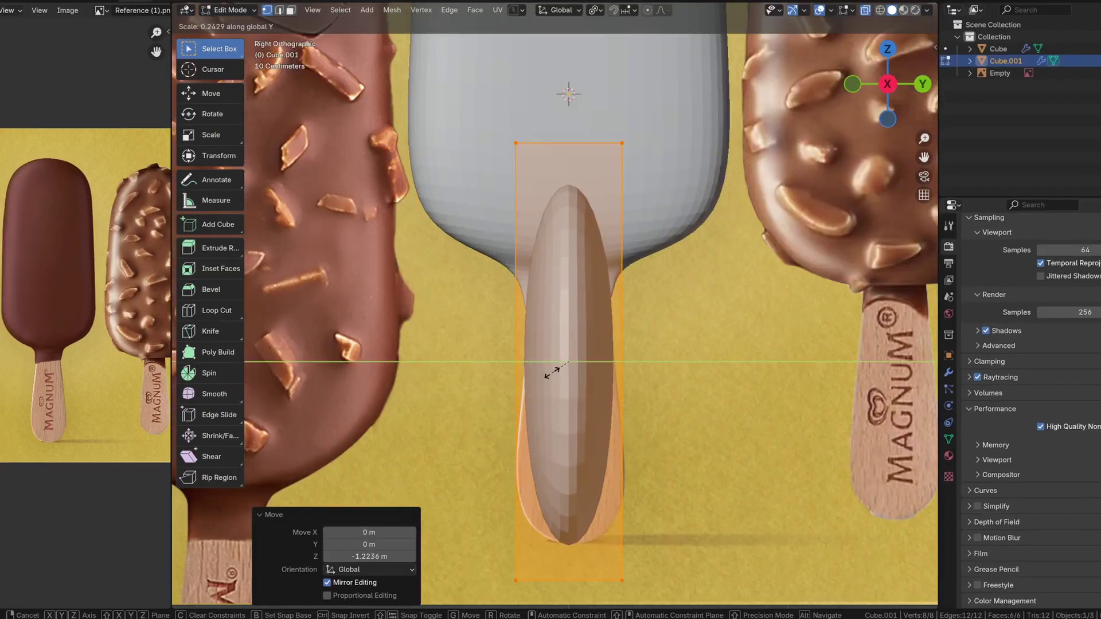
click(553, 369)
Add three loop cuts and narrow the stick along X in Back view
key(ctrl+r)
scroll(591, 357, up, 2)
click(591, 358)
key(grave)
click(746, 369)
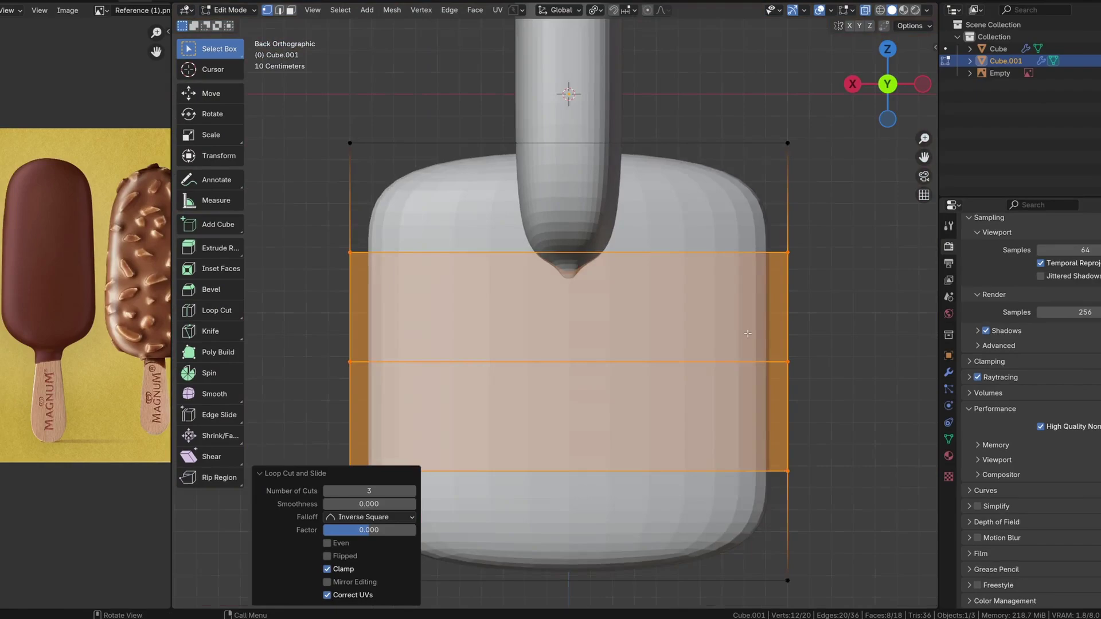
key(s)
key(x)
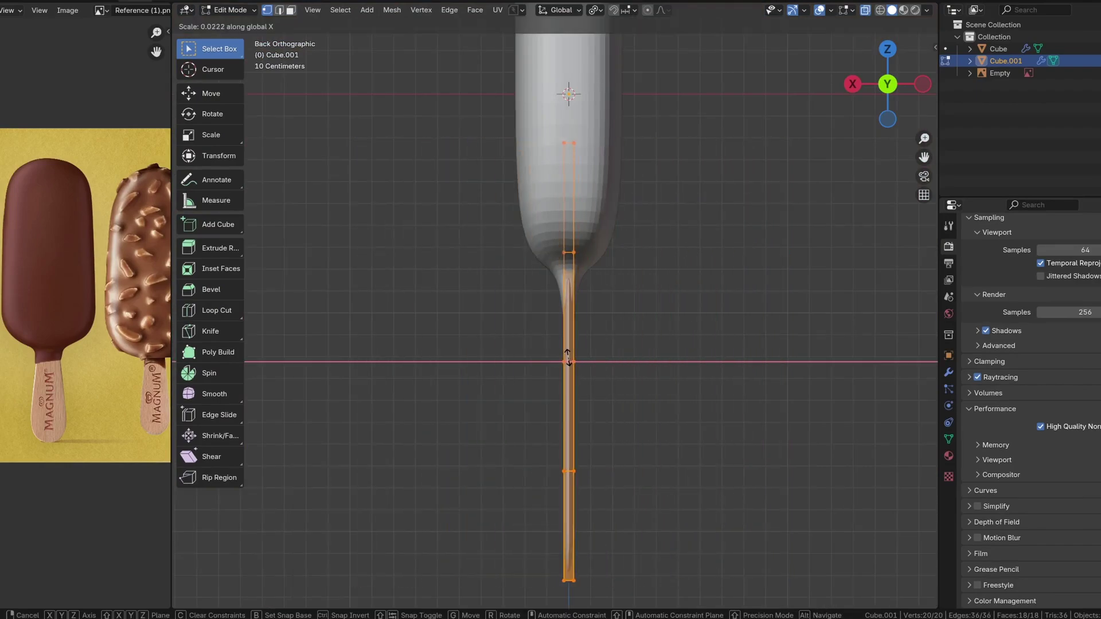
click(568, 358)
Select and delete the top section of the stick's vertices
key(grave)
click(744, 345)
drag(653, 120, 493, 166)
key(x)
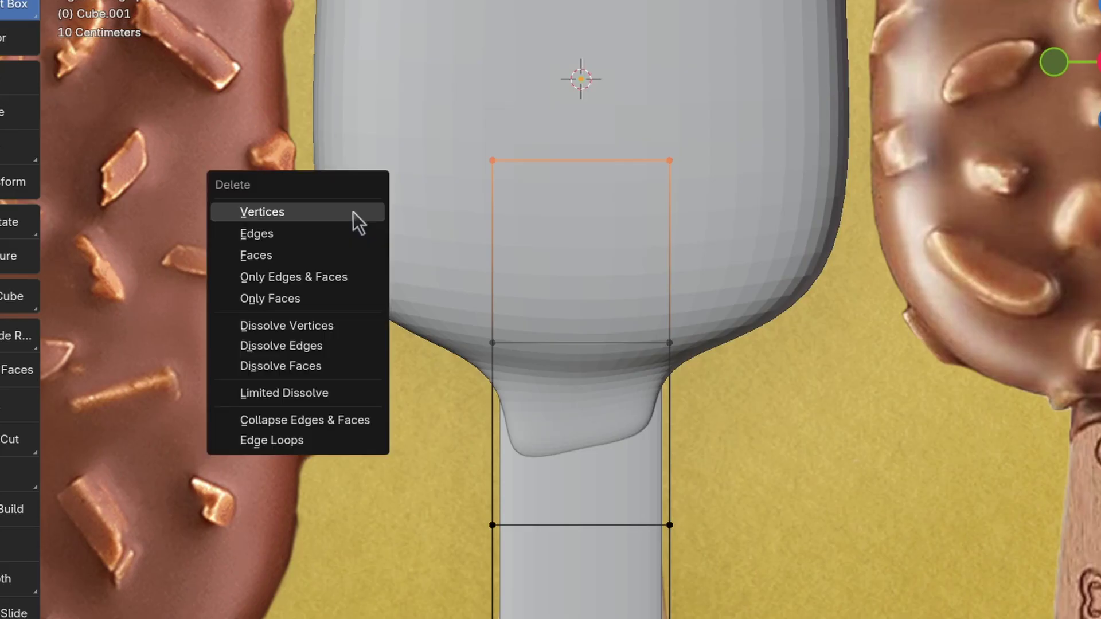
click(353, 213)
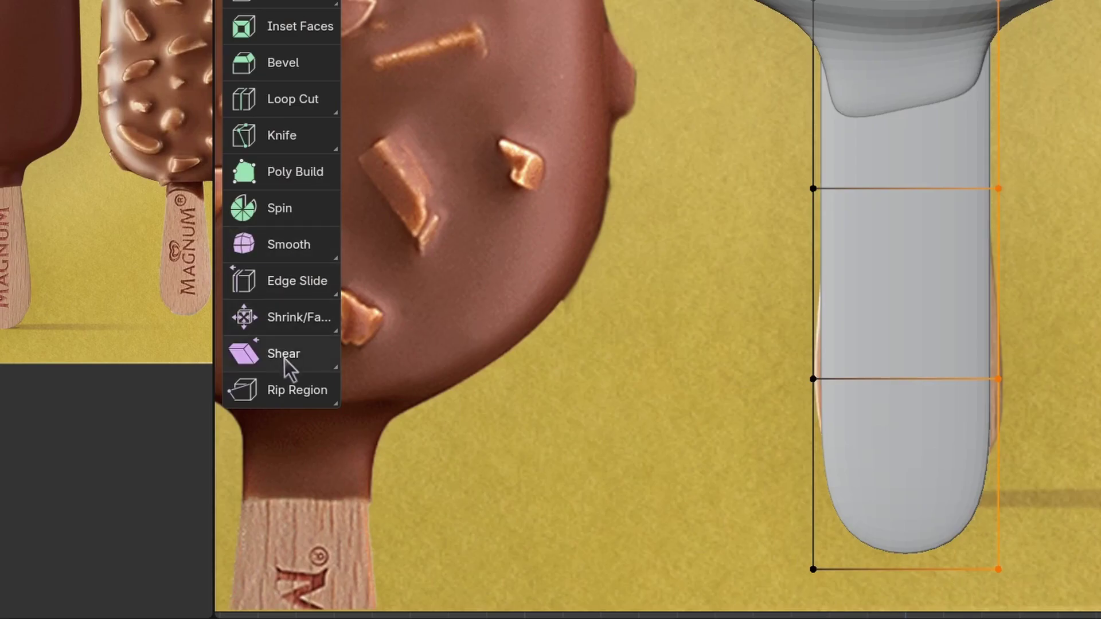
Shear the stick's right edge and raise its bottom-right corner vertically
click(285, 358)
drag(984, 179, 991, 179)
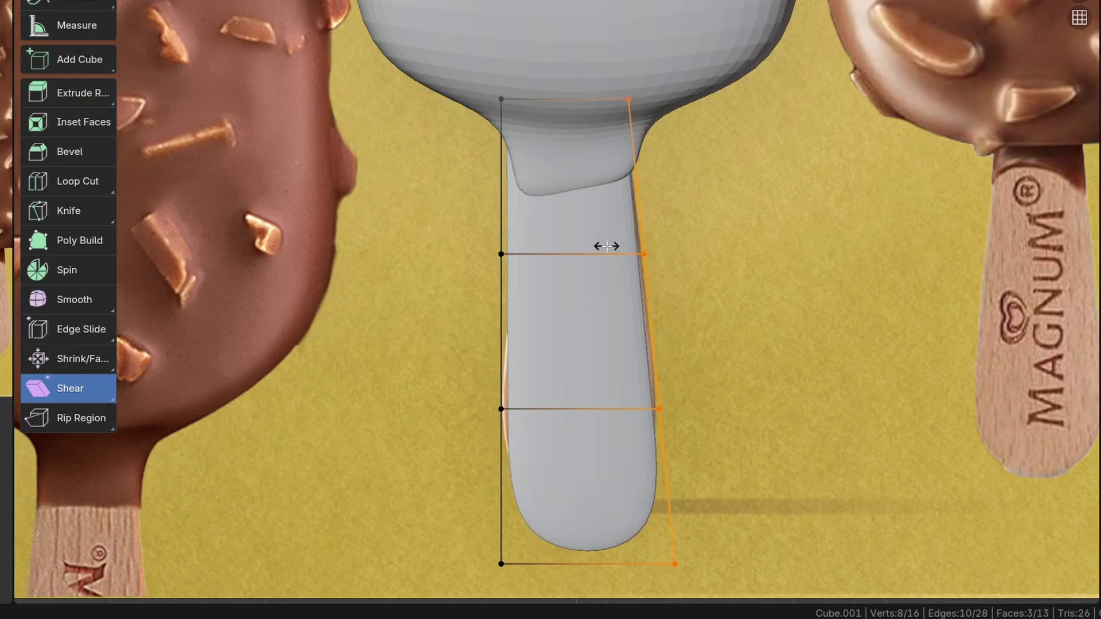
key(g)
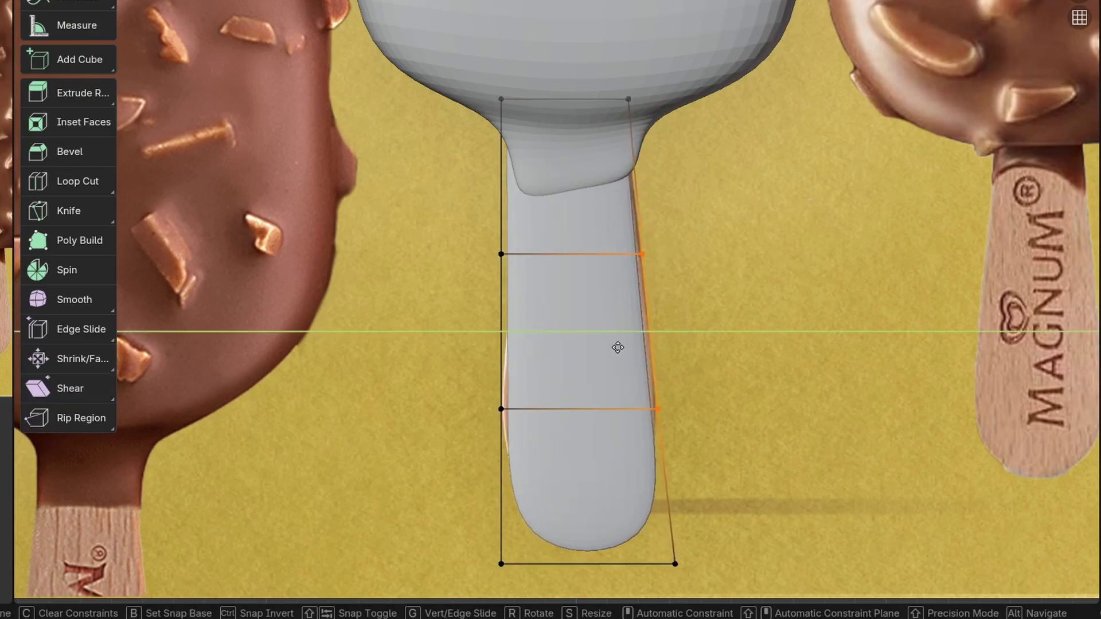
key(z)
click(729, 465)
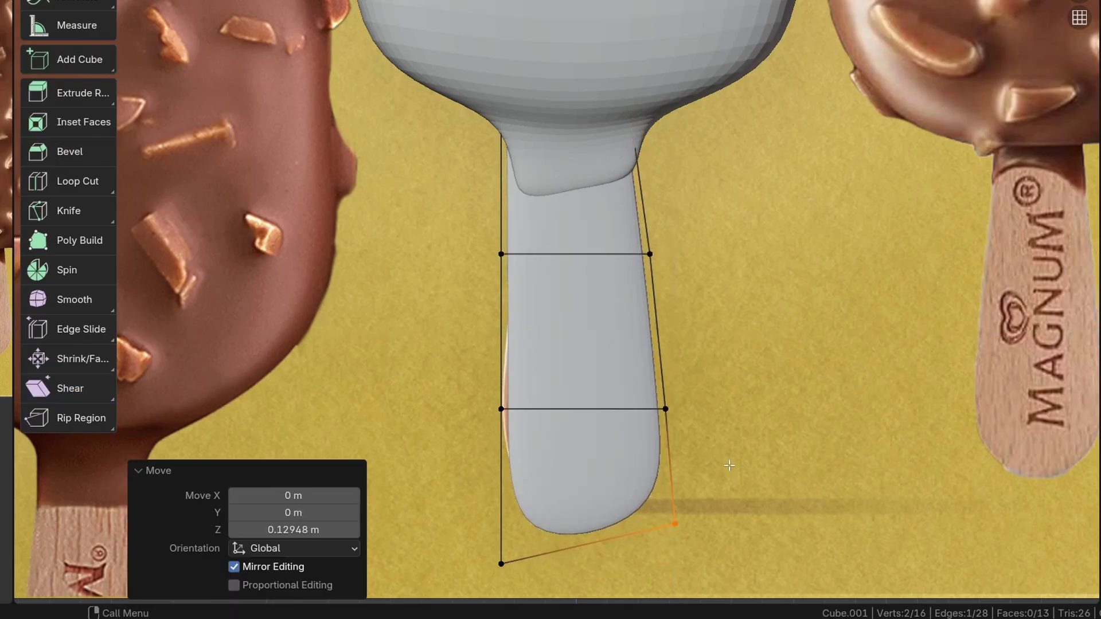
key(a)
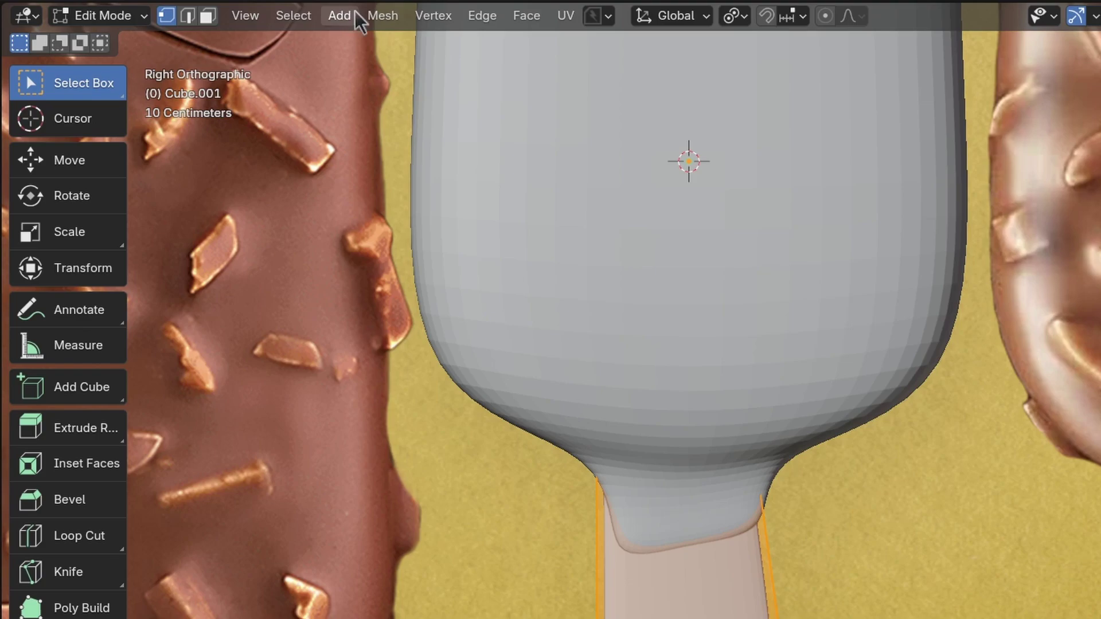
click(380, 18)
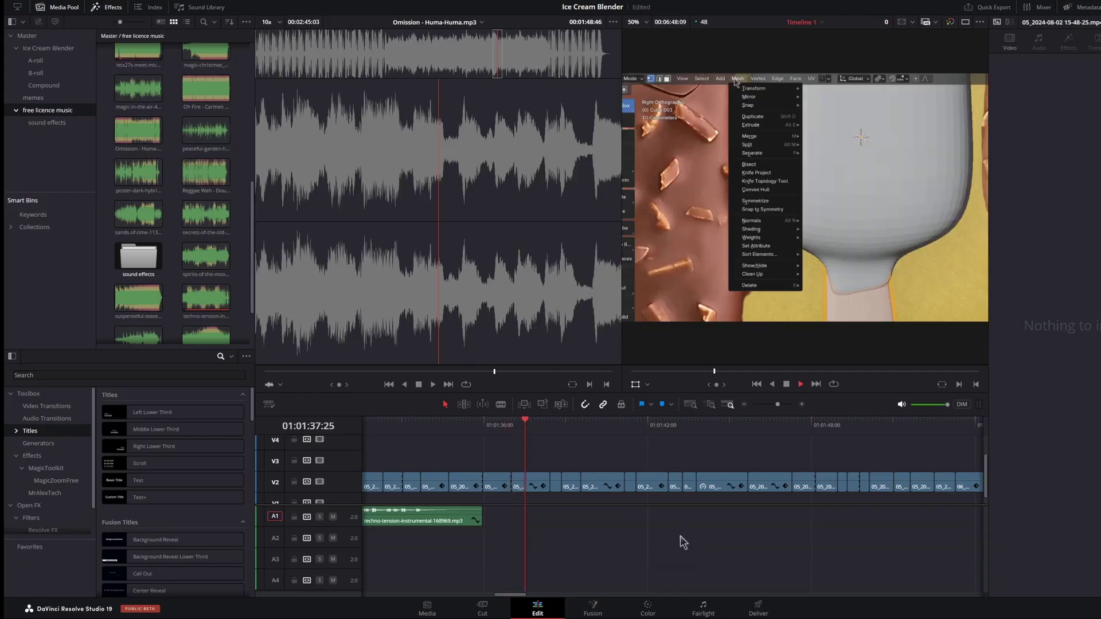
drag(138, 135, 532, 518)
key(space)
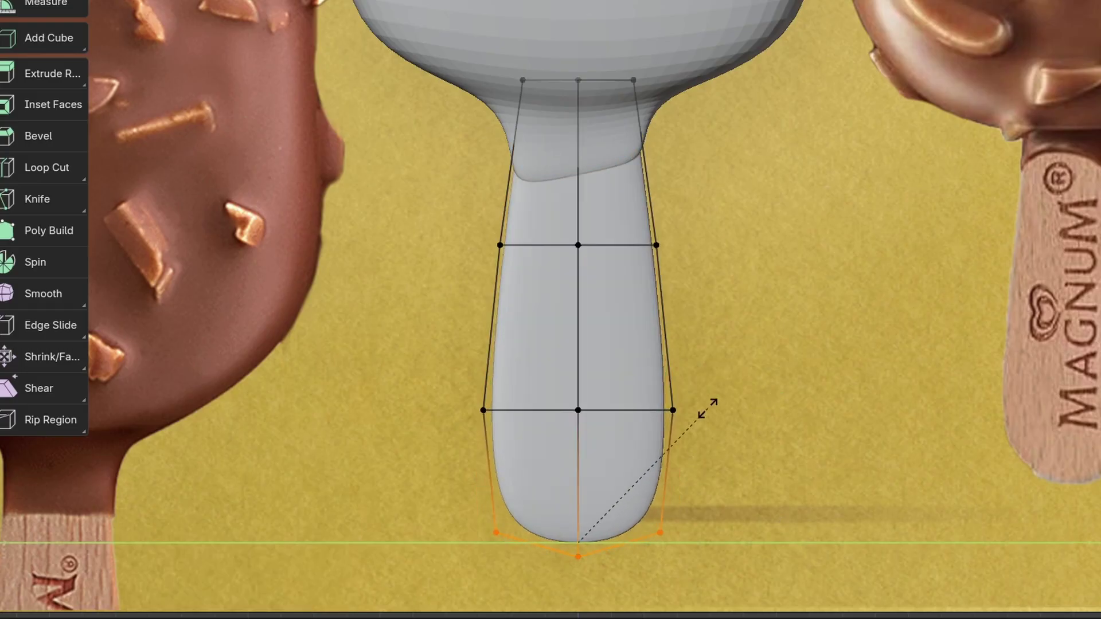
Move and widen the stick's edge loops to taper the neck into the stick, then exit Edit Mode
click(707, 409)
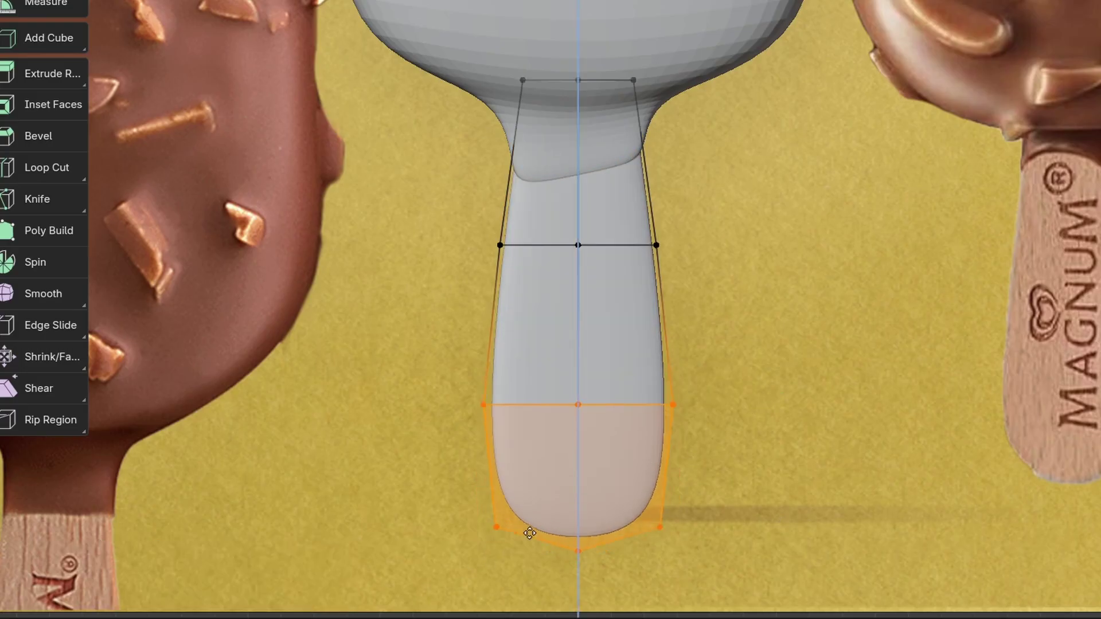
key(g)
key(z)
click(536, 521)
key(g)
key(z)
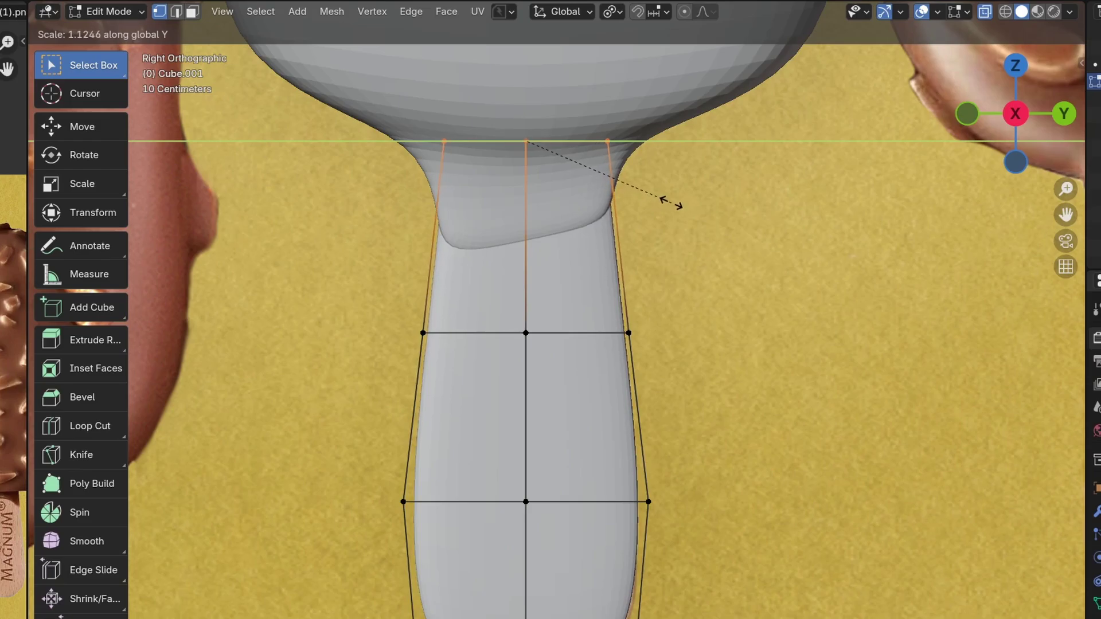
click(661, 202)
key(ctrl+KP_1)
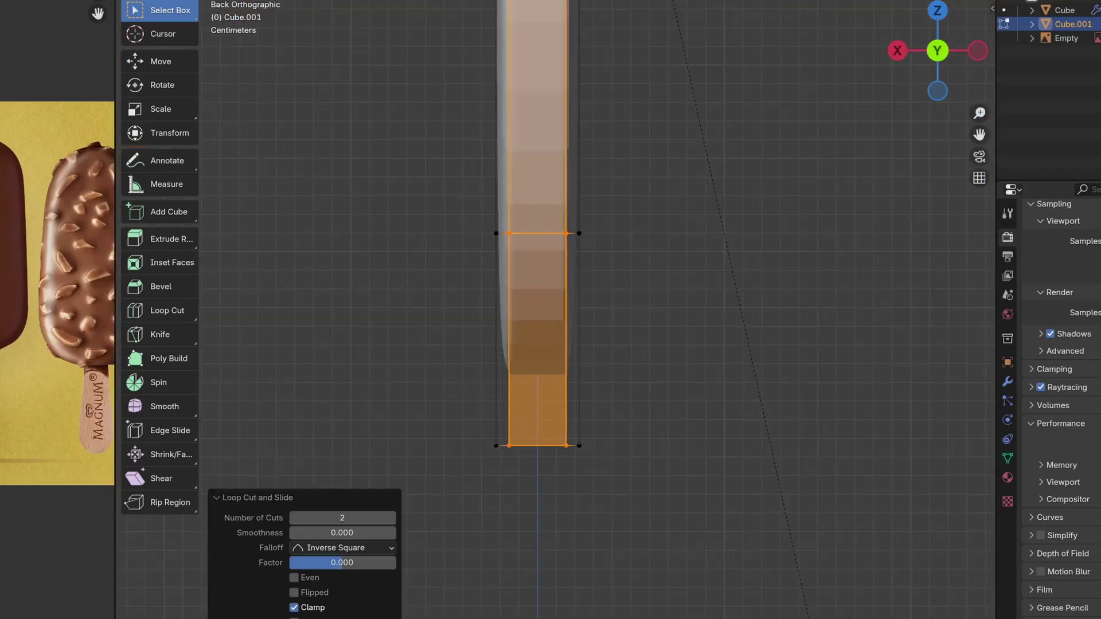
key(Tab)
middle_drag(341, 361, 664, 237)
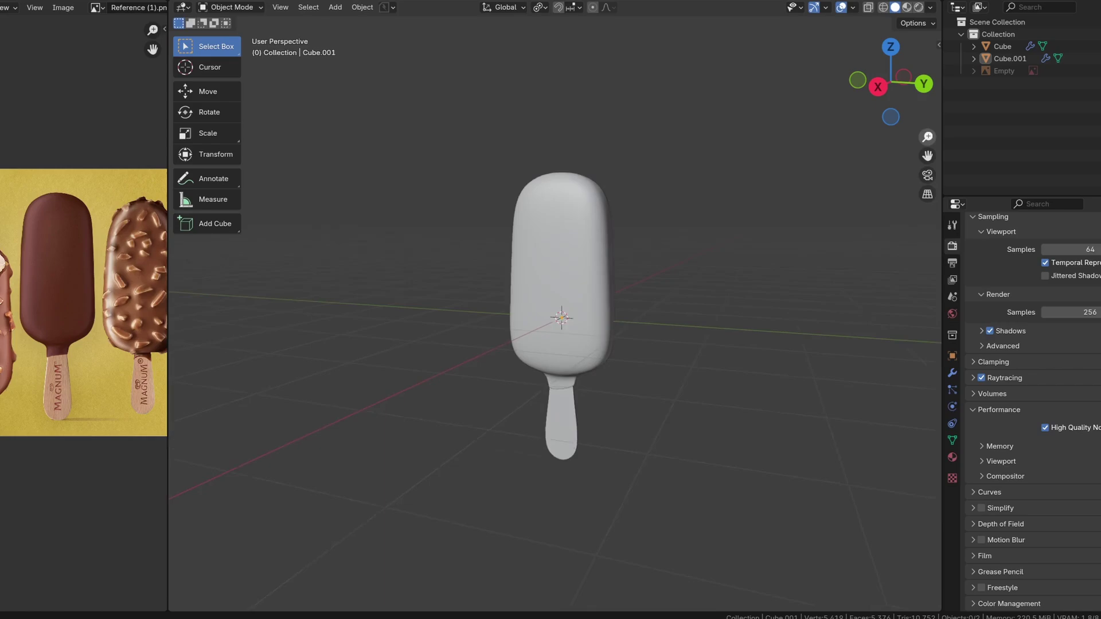
scroll(561, 319, up, 3)
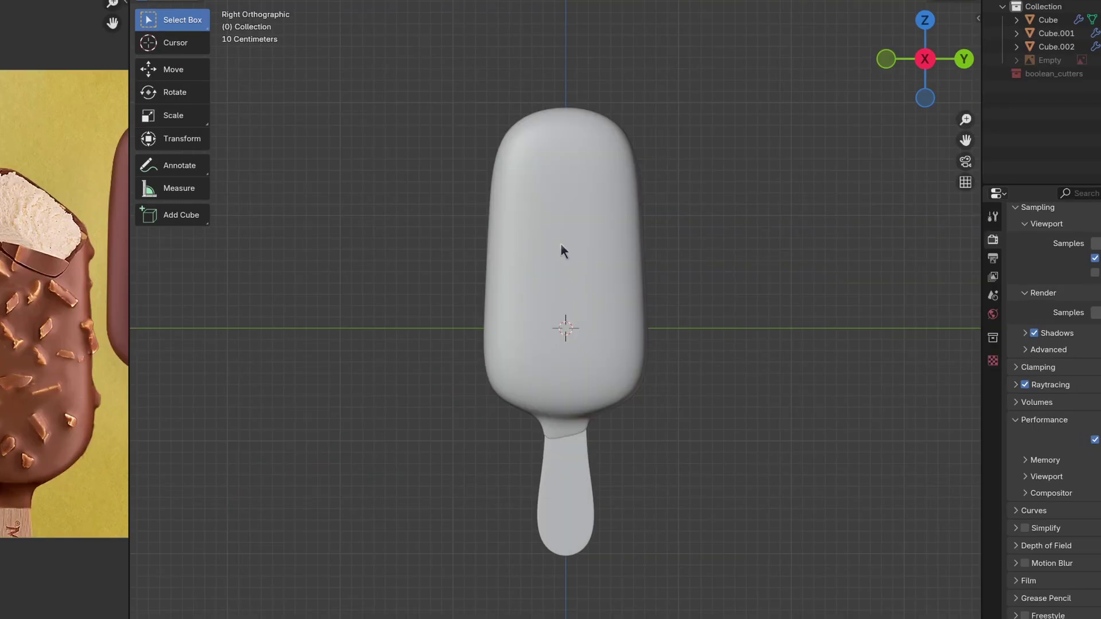
Add a UV sphere with 72 segments and 41 rings
key(shift+a)
mouse_move(561, 244)
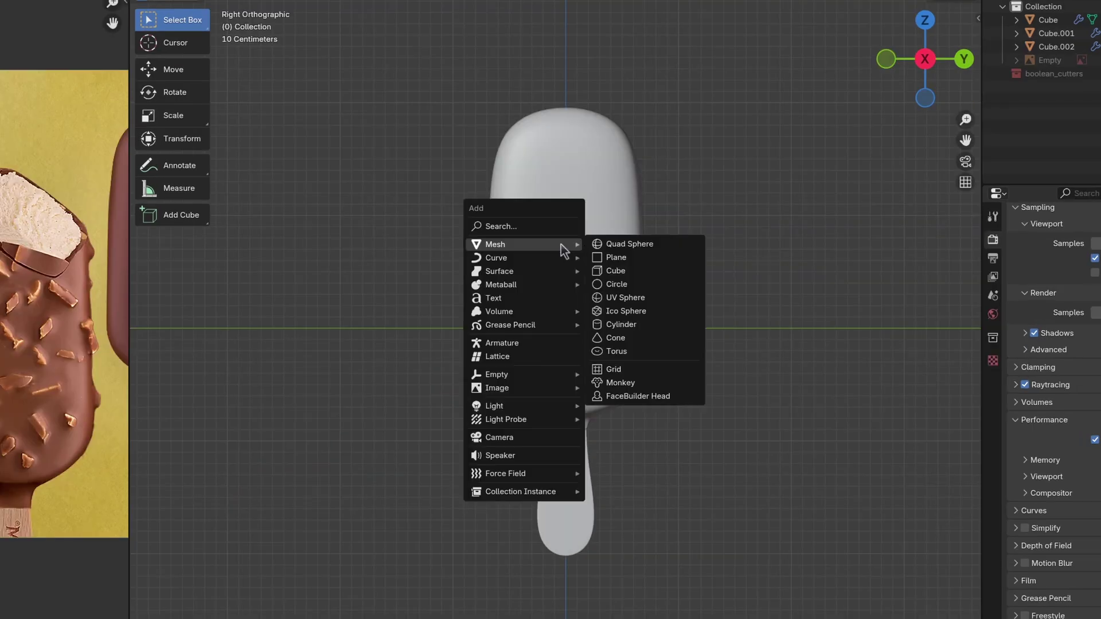
click(673, 297)
drag(347, 483, 367, 478)
drag(352, 493, 359, 494)
Randomize the sphere's vertices in Edit Mode for a jagged bite shape
key(g)
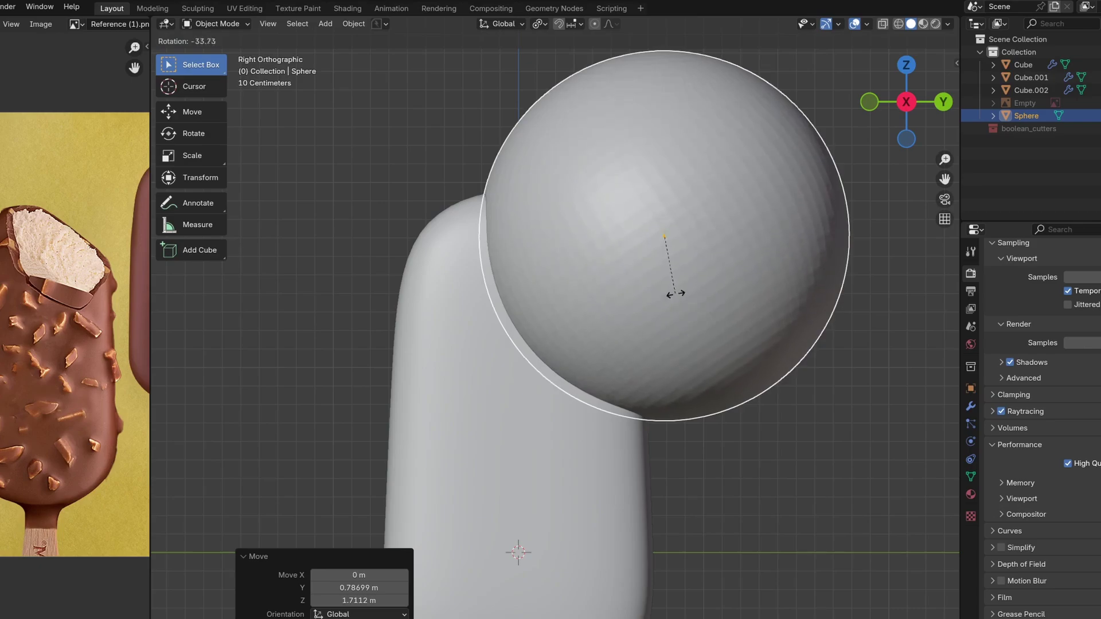
key(Tab)
right_click(539, 284)
click(555, 425)
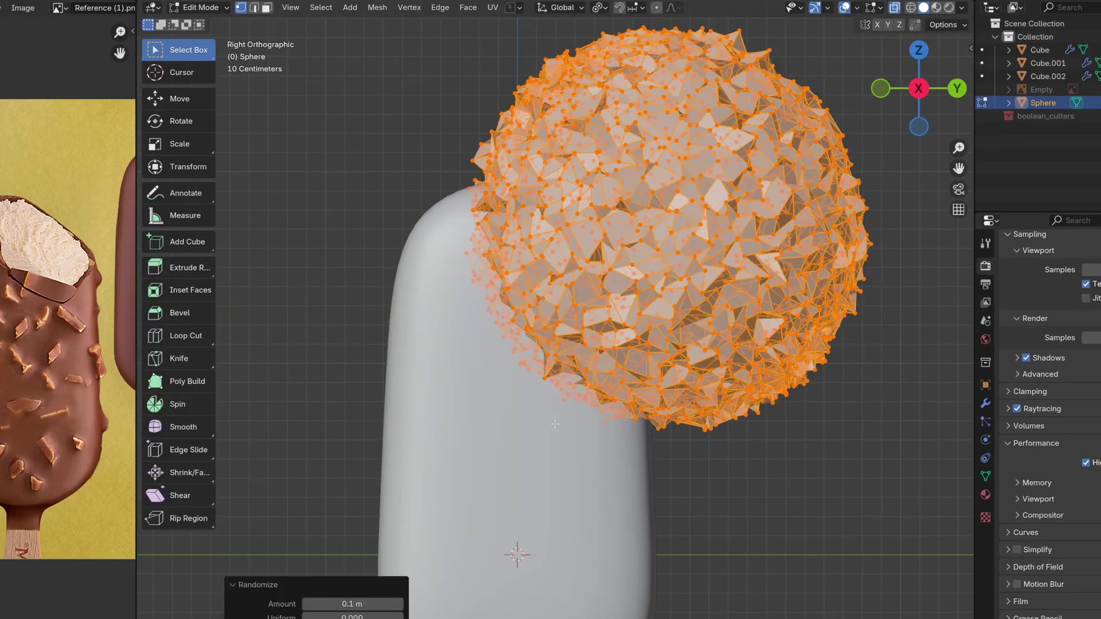
middle_drag(630, 258, 580, 516)
key(Tab)
Shrink the sphere and position it over the bar's top corner to cut the bite
key(KP_3)
key(s)
key(g)
click(657, 245)
key(g)
key(x)
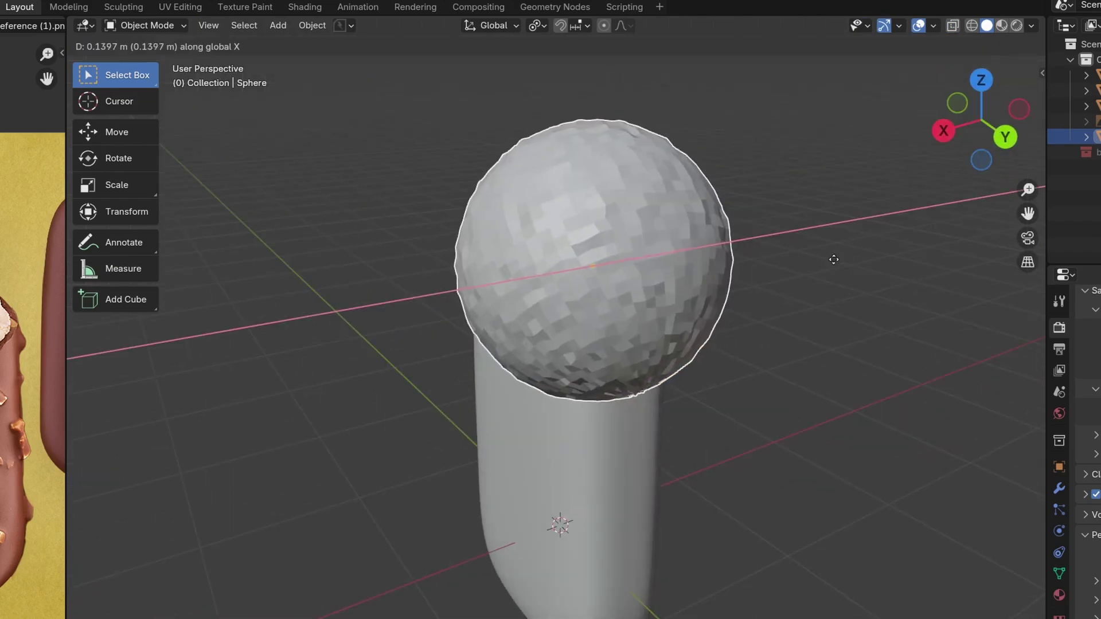
key(Escape)
middle_drag(559, 469, 559, 469)
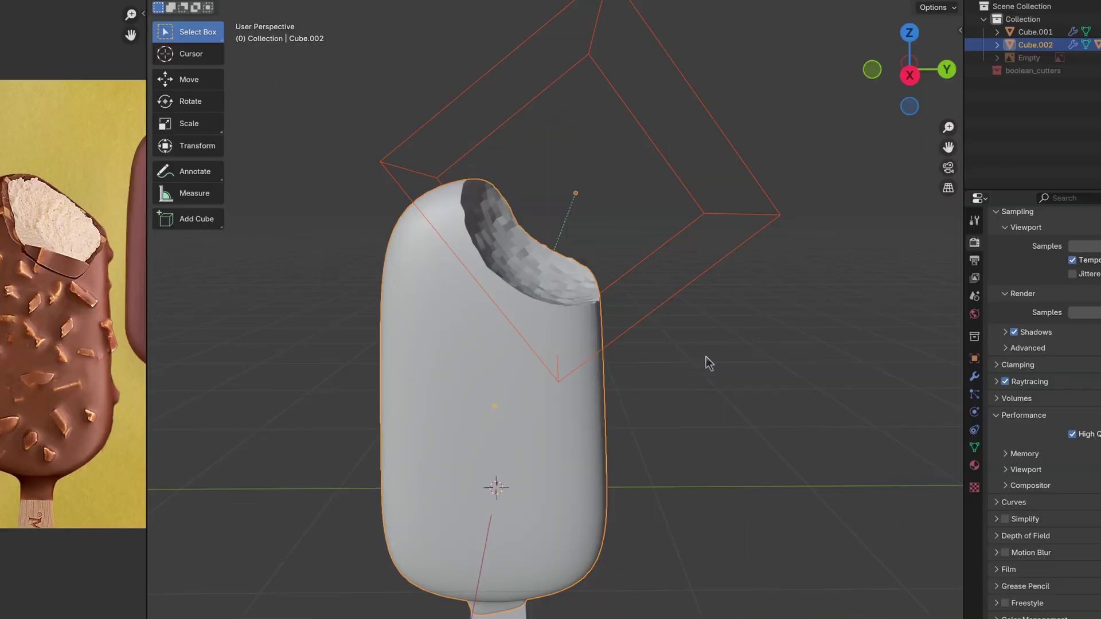
middle_drag(707, 357, 706, 357)
Duplicate the bitten bar, remove the sphere cut from the duplicate, and move it vertically
key(shift+d)
key(Escape)
key(KP_3)
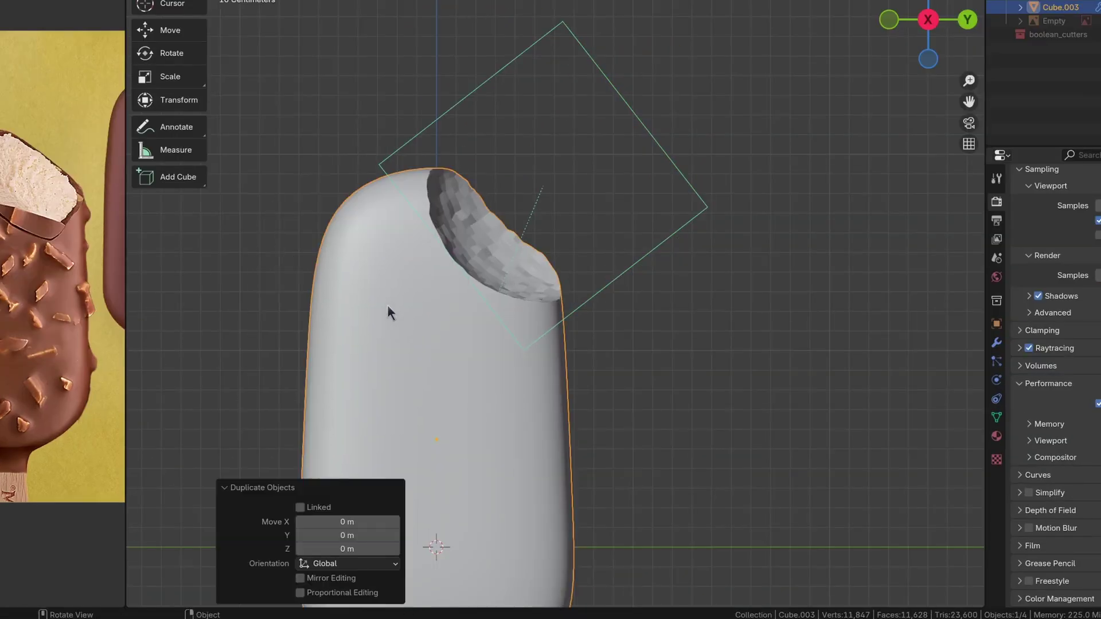
click(996, 342)
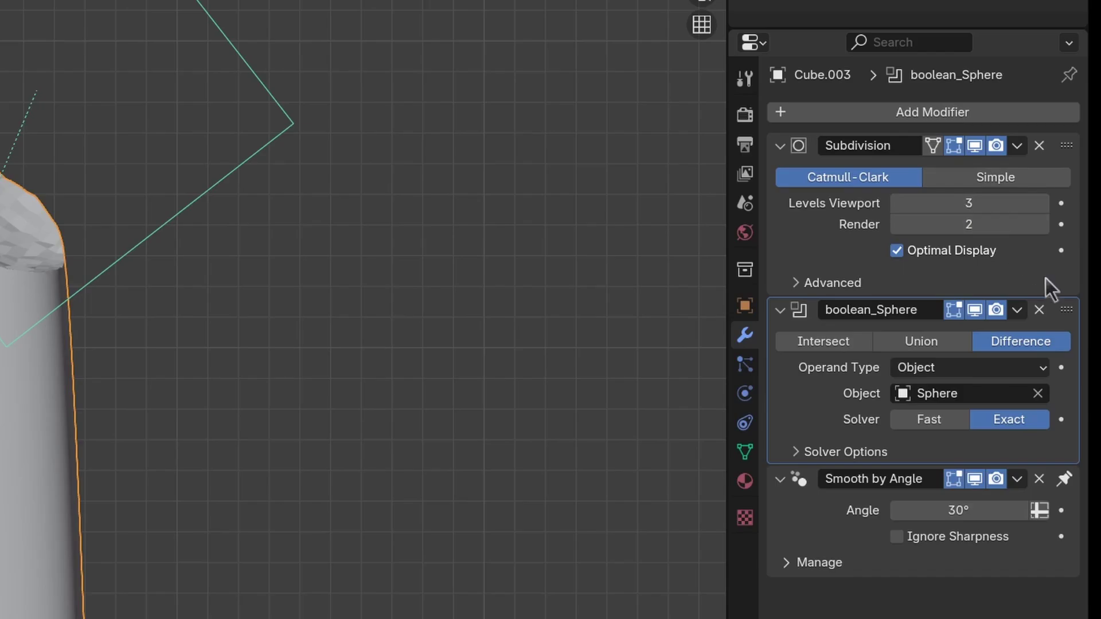
click(1038, 309)
key(g)
key(z)
middle_drag(508, 266, 469, 338)
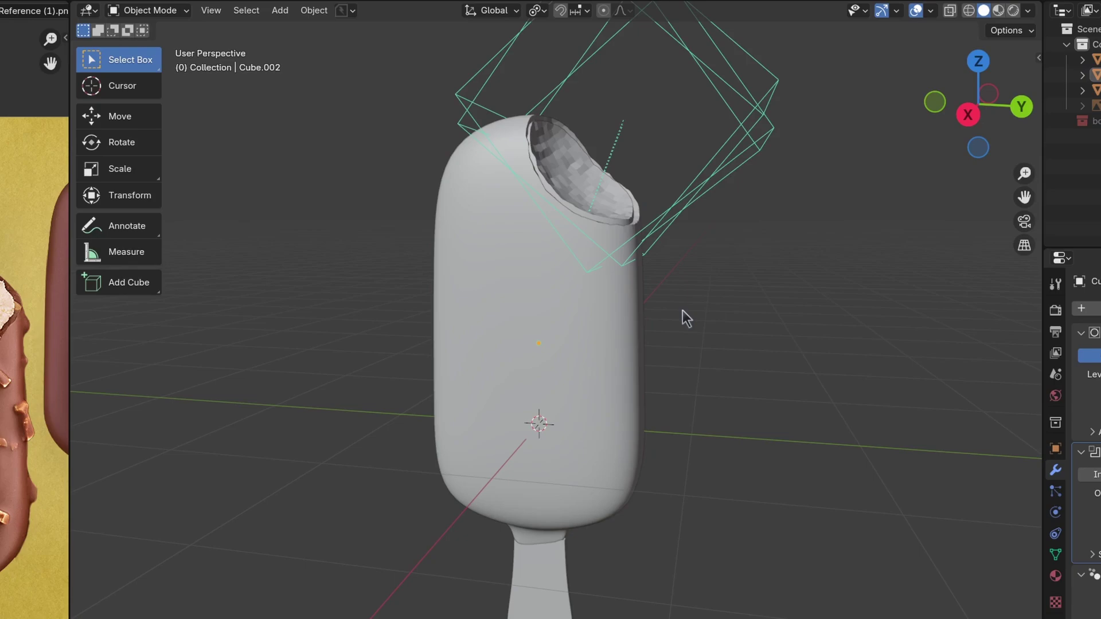
Apply Scale to the selected bitten body with Ctrl+A, then clear the selection
key(a)
key(ctrl+a)
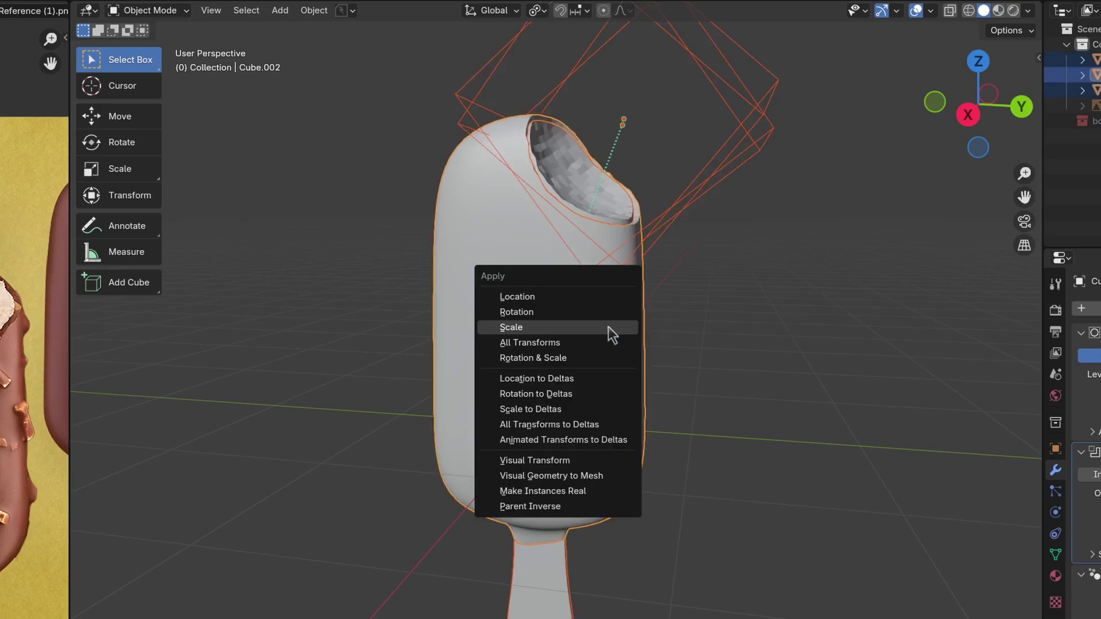
click(547, 326)
key(ctrl+a)
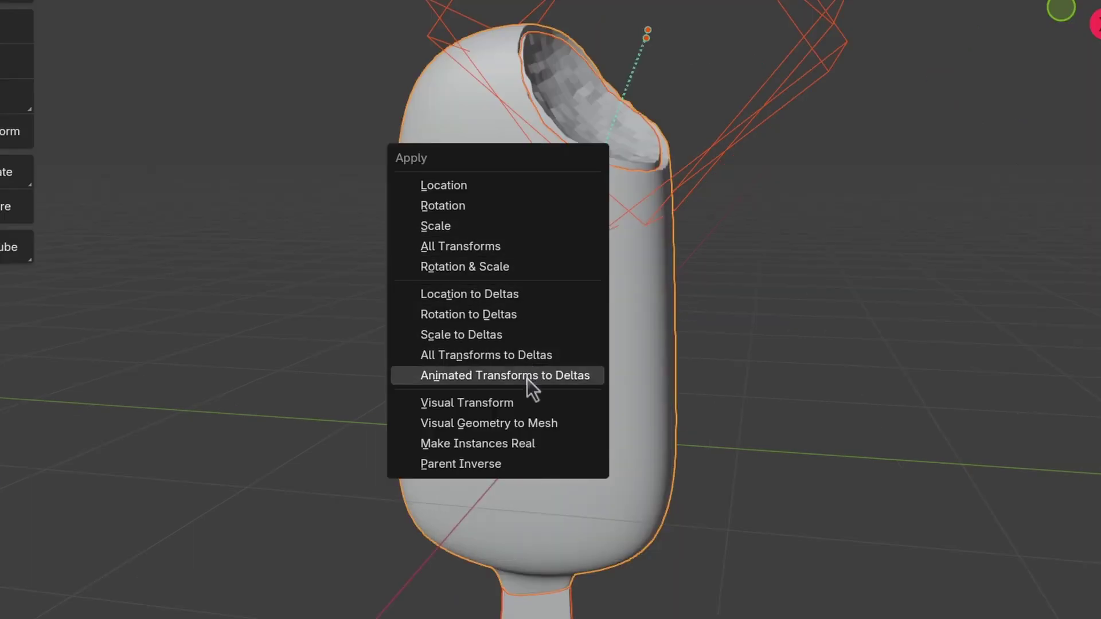
click(533, 422)
click(709, 72)
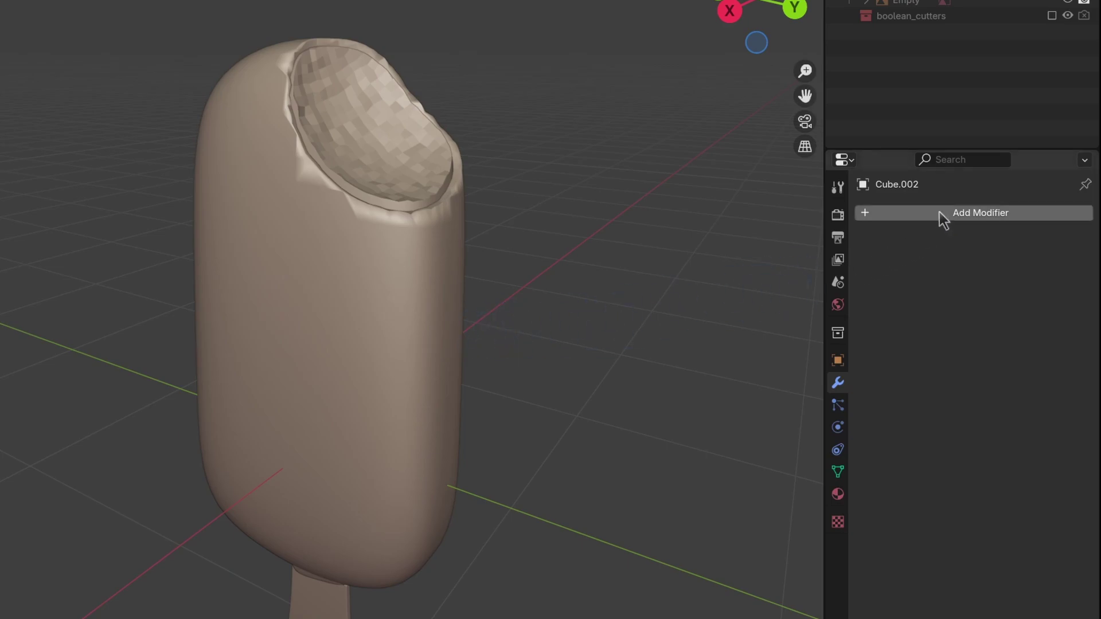
Add a Multiresolution modifier to the ice cream body and subdivide it repeatedly
click(940, 214)
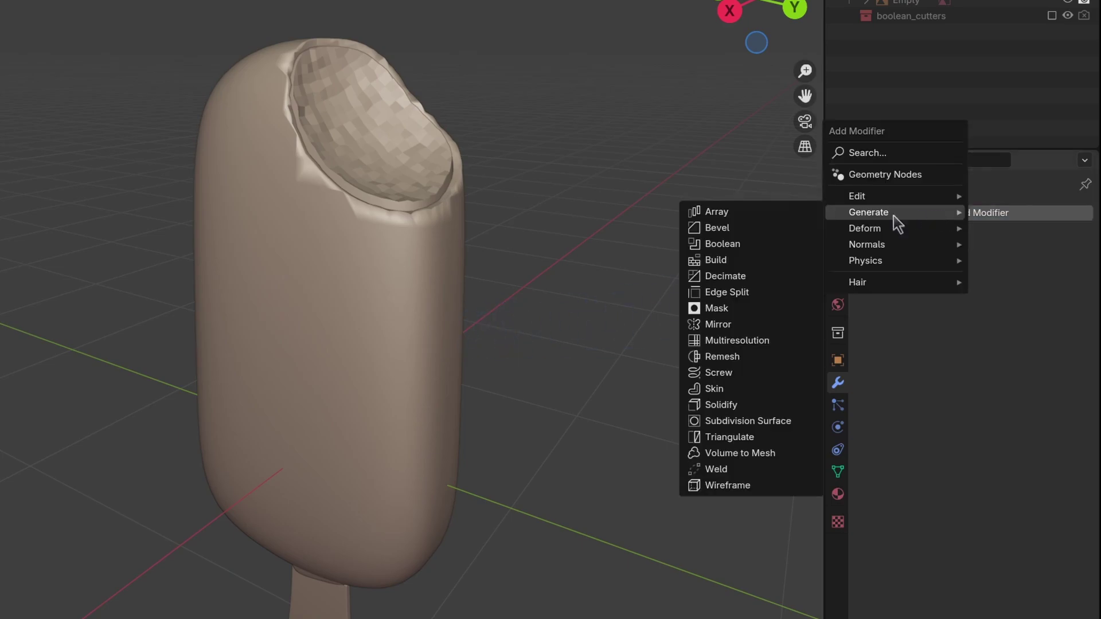
click(711, 397)
click(1002, 383)
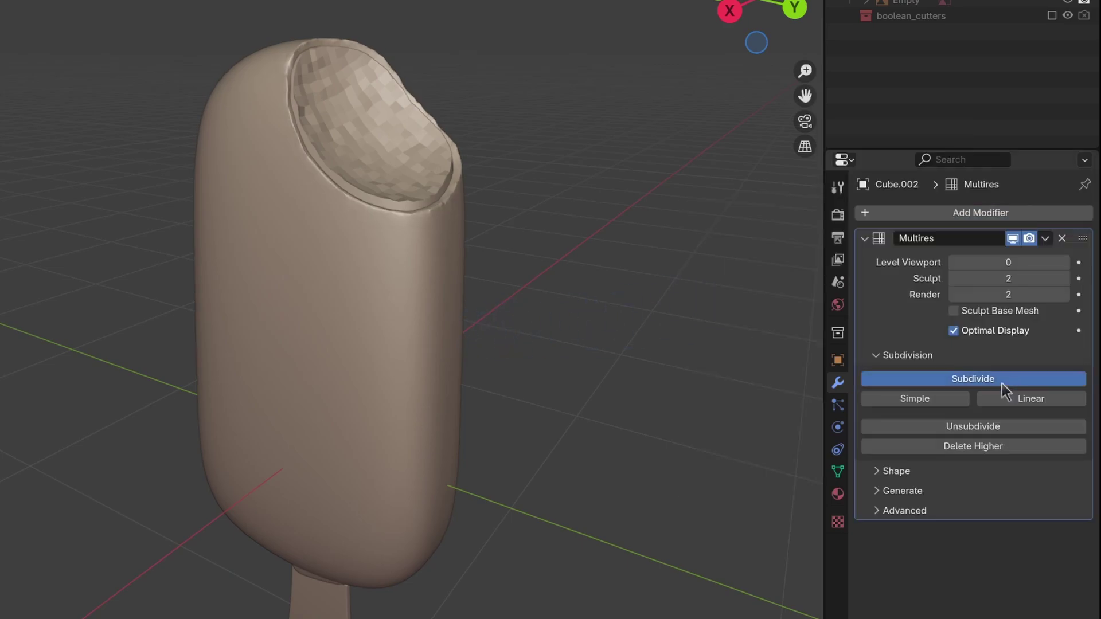
click(996, 380)
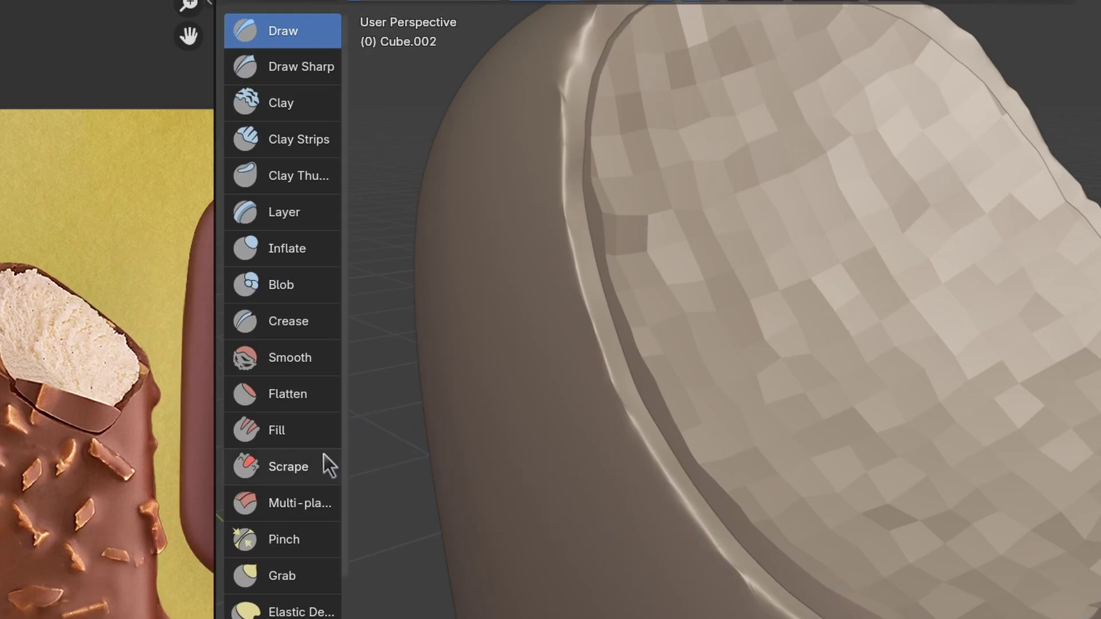
Switch to the Scrape sculpt brush and zoom in on the bite rim
click(308, 462)
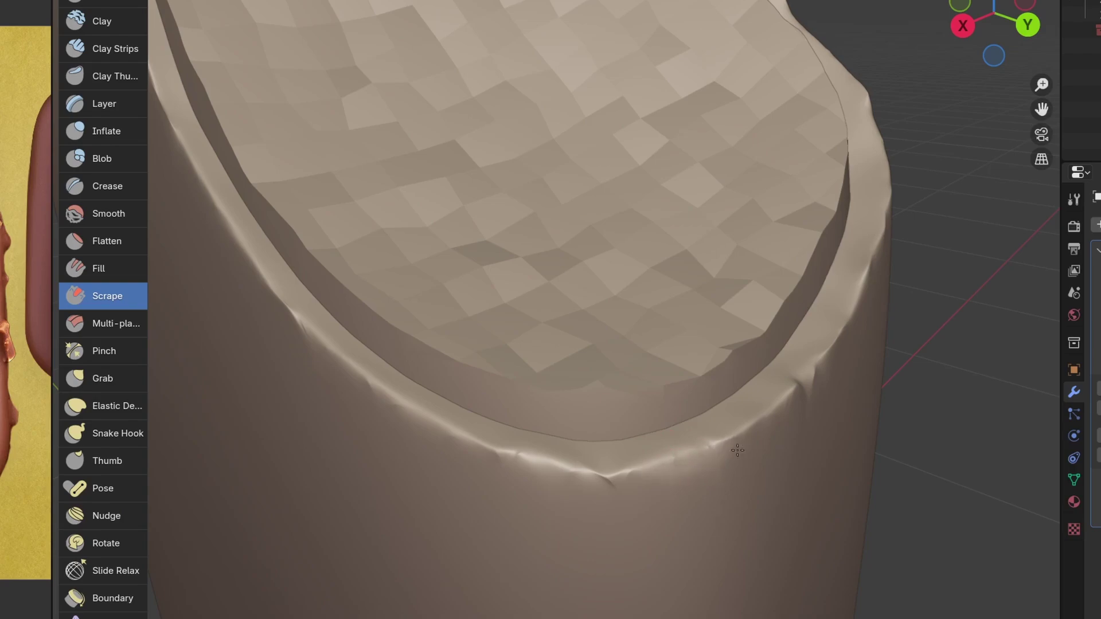
middle_drag(526, 479, 439, 283)
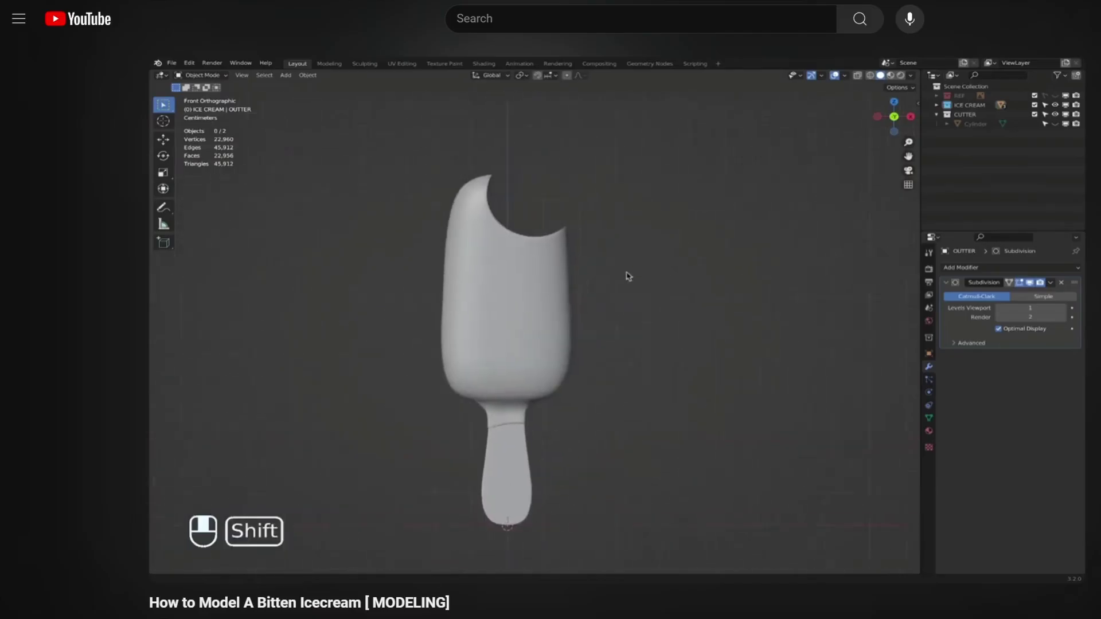
scroll(550, 310, down, 5)
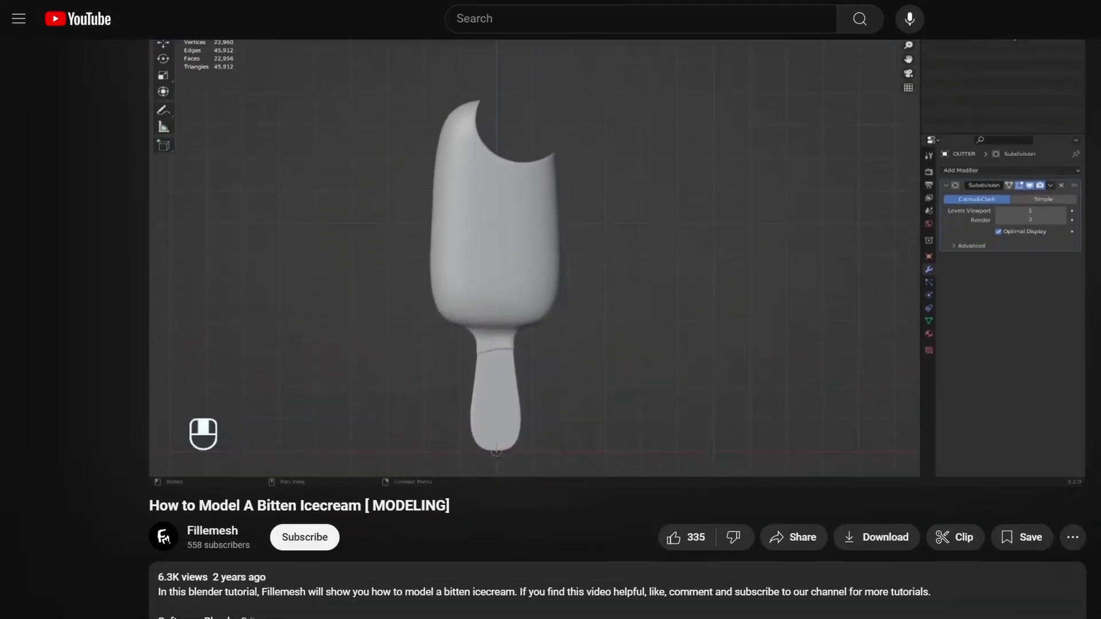
scroll(550, 310, down, 1)
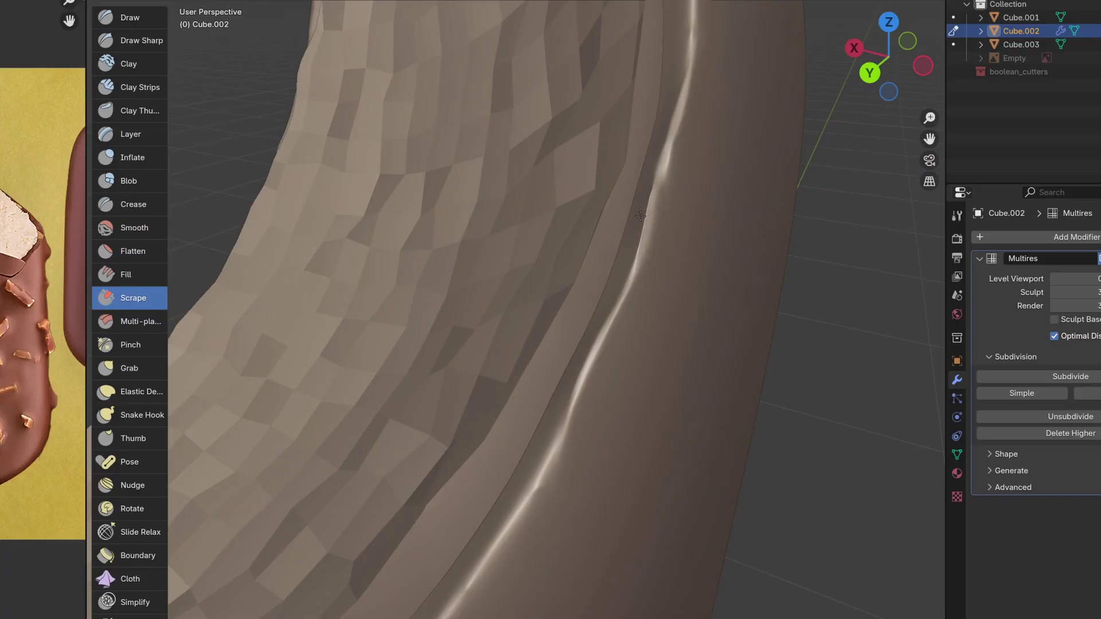
Pull the crease along the bite rim toward the upper left with Grab strokes
mouse_move(640, 216)
middle_down()
mouse_move(602, 343)
mouse_move(378, 423)
middle_up()
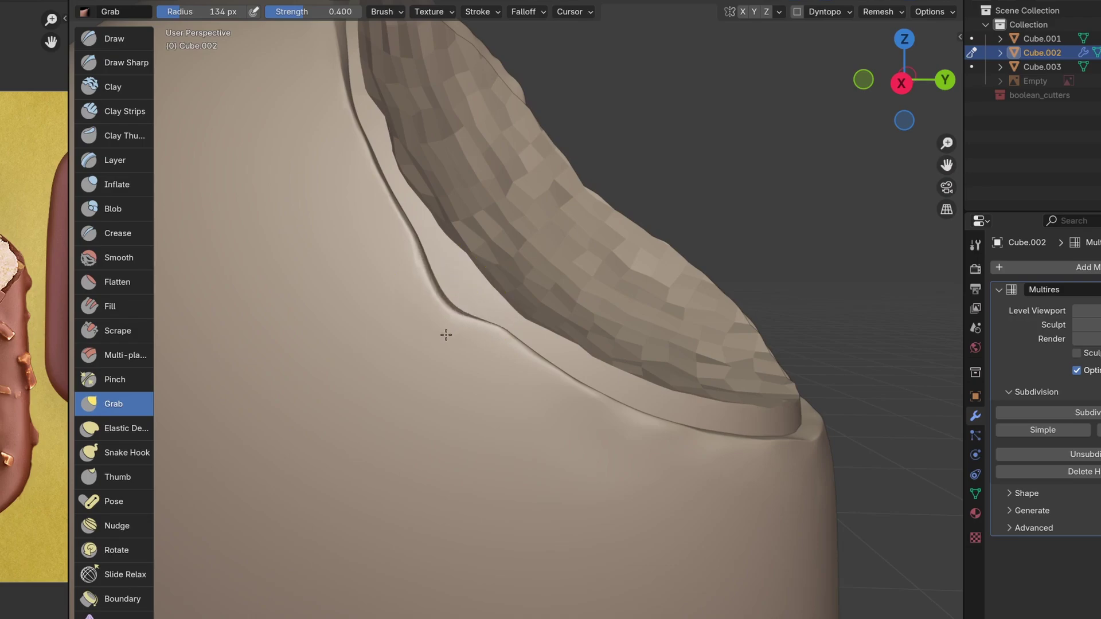
middle_drag(446, 335, 711, 438)
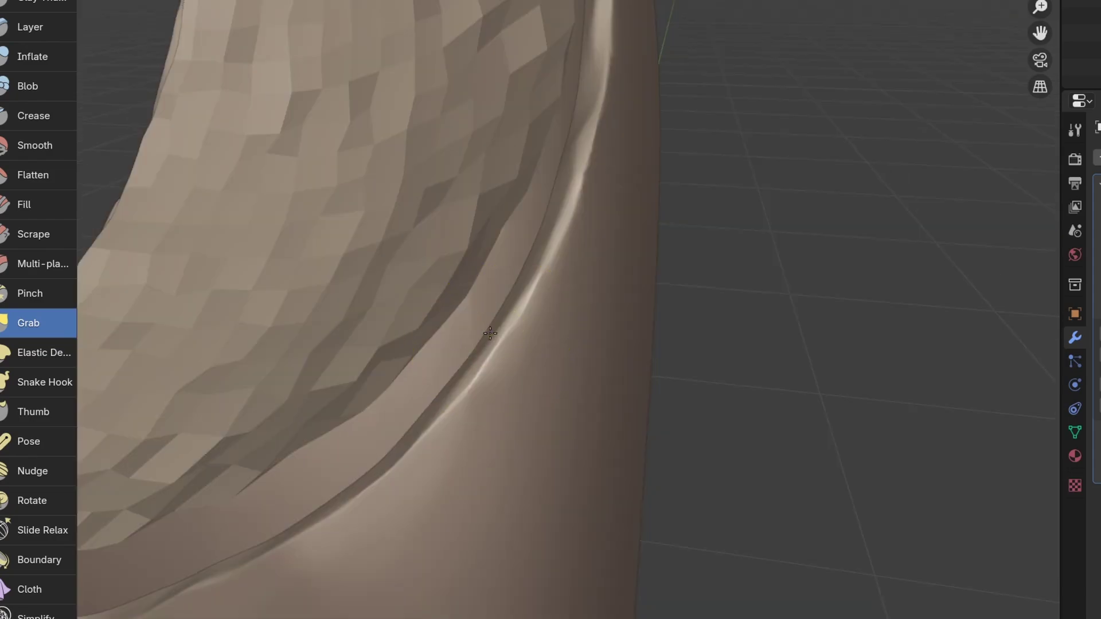
mouse_move(481, 372)
mouse_down()
mouse_move(475, 437)
mouse_move(537, 380)
mouse_up()
scroll(474, 432, up, 3)
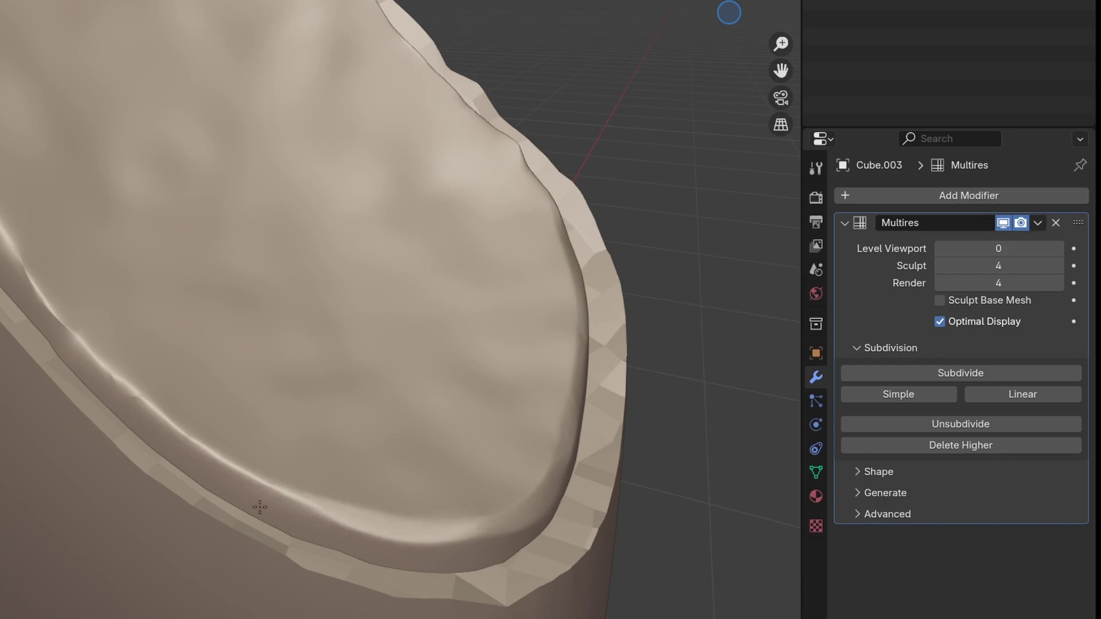
mouse_move(258, 508)
mouse_down()
mouse_move(239, 475)
mouse_move(140, 416)
mouse_move(205, 467)
mouse_move(111, 372)
mouse_move(67, 300)
mouse_move(27, 276)
mouse_up()
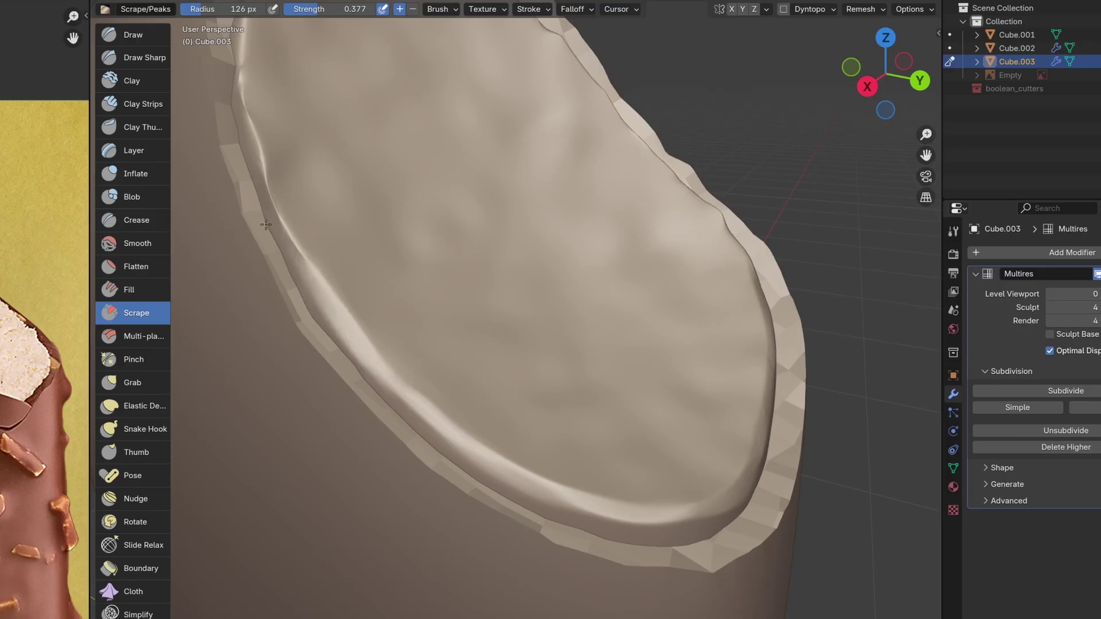
Scrape several stretches of the inner ice cream rim smooth
scroll(266, 224, up, 2)
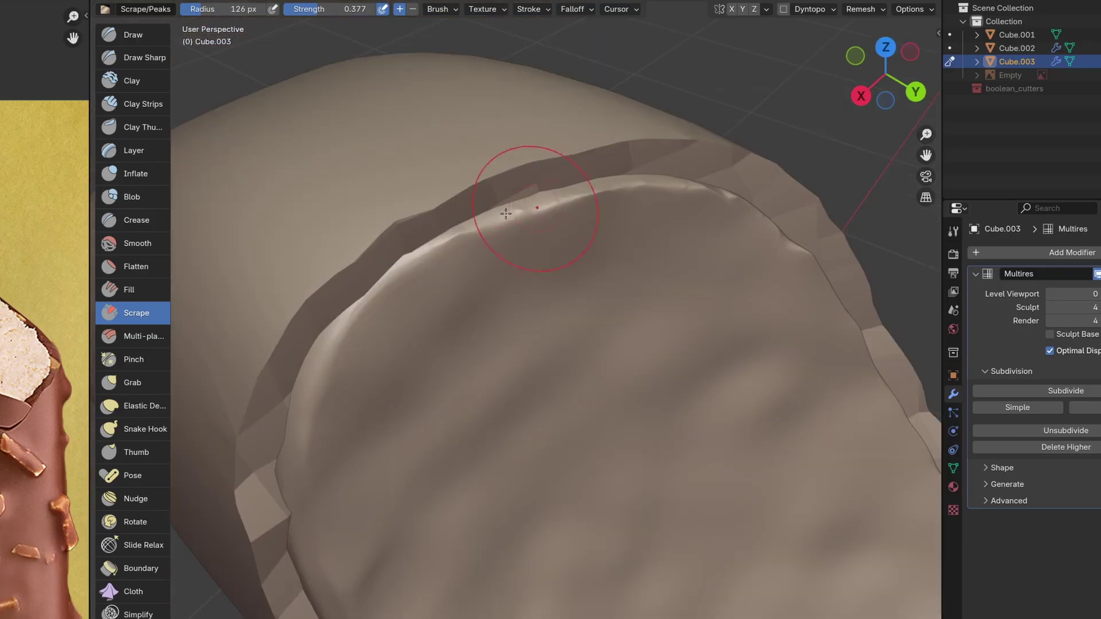
drag(535, 209, 459, 229)
drag(561, 406, 534, 479)
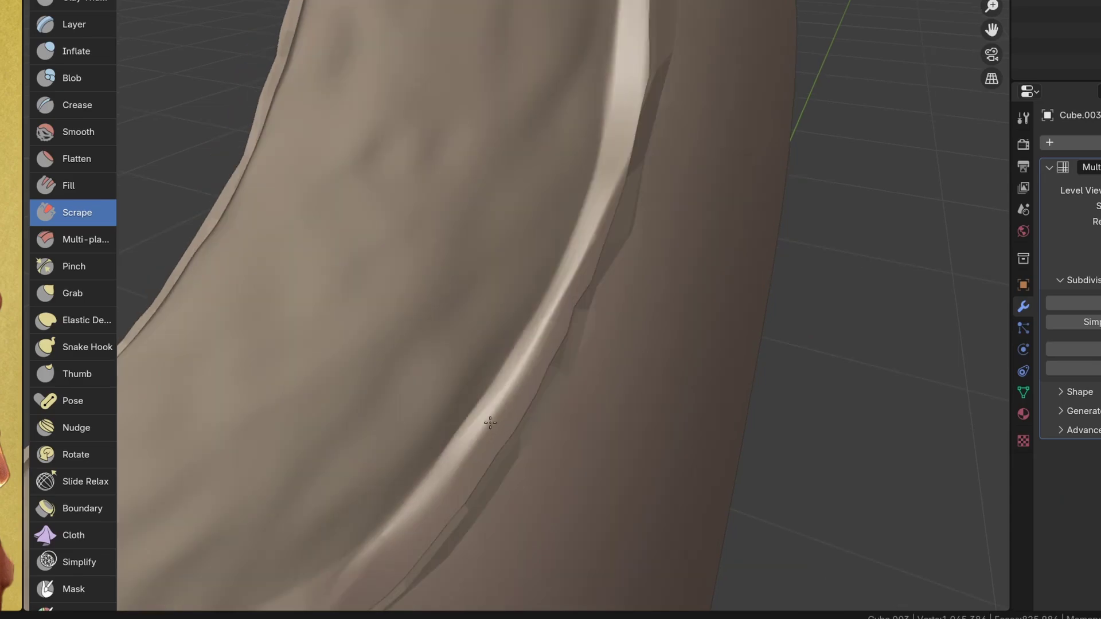
drag(484, 421, 367, 579)
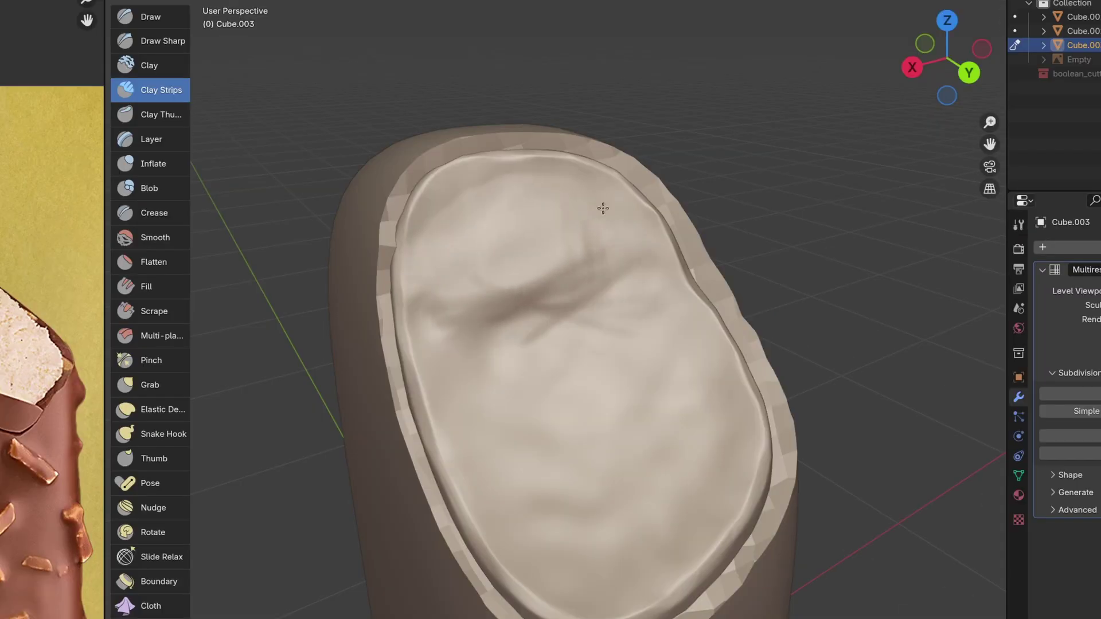
Build clay-strip creases and grooves across the cavity, then stamp the ice cream texture onto it
mouse_move(603, 208)
mouse_down()
mouse_move(631, 250)
mouse_move(621, 295)
mouse_move(641, 327)
mouse_up()
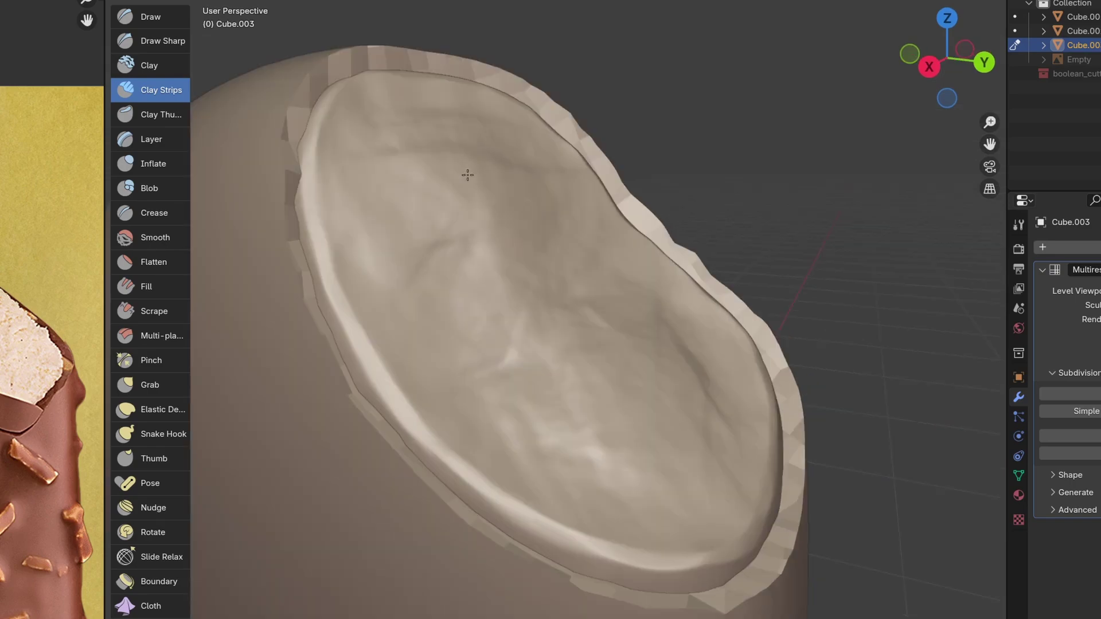
middle_drag(683, 365, 508, 384)
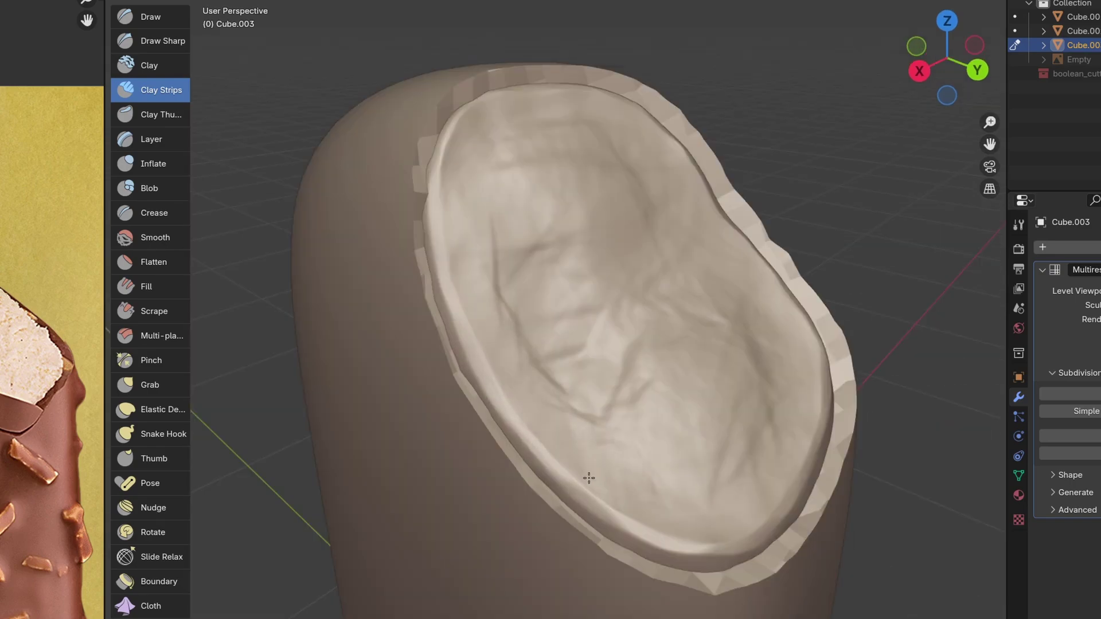
mouse_move(589, 478)
mouse_down()
mouse_move(526, 413)
mouse_move(509, 344)
mouse_up()
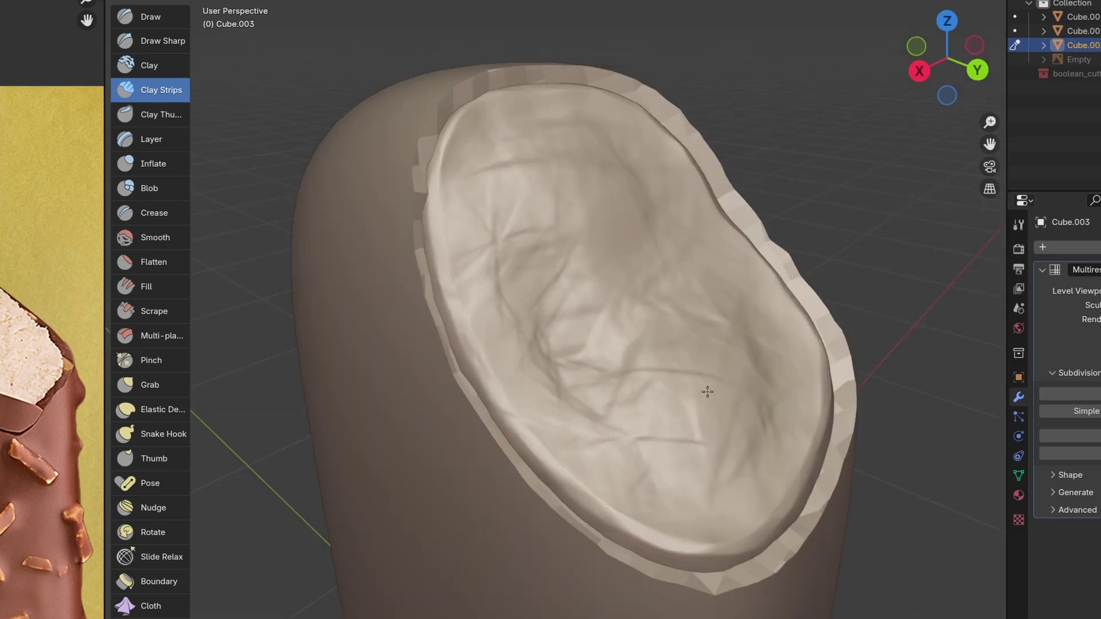
scroll(669, 287, up, 3)
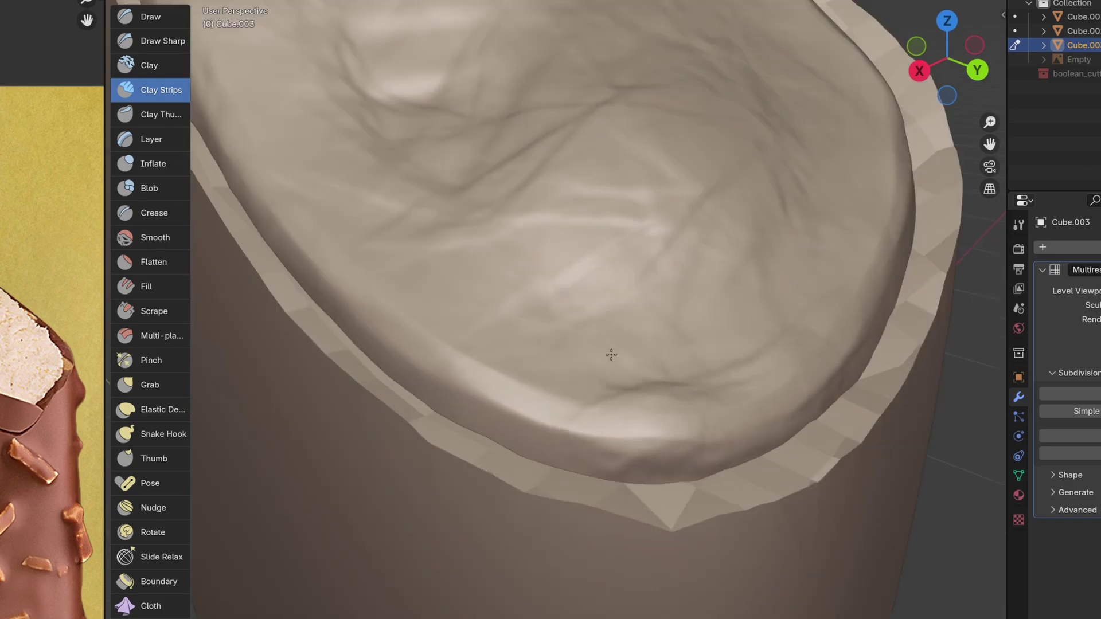
drag(611, 354, 585, 421)
middle_drag(584, 421, 582, 511)
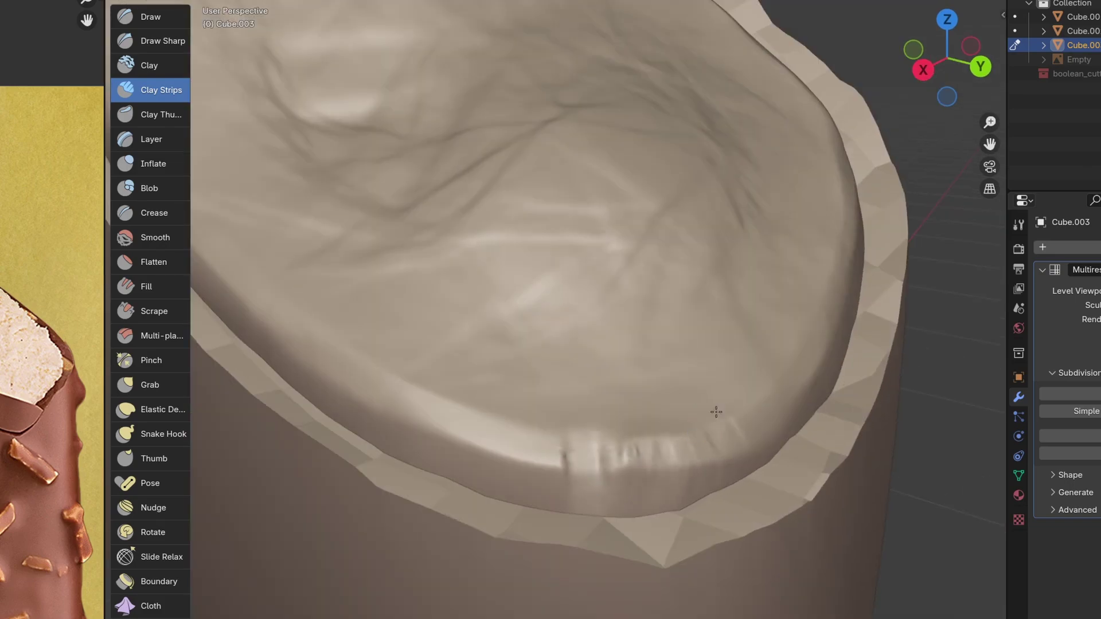
middle_drag(716, 412, 447, 75)
drag(407, 75, 307, 39)
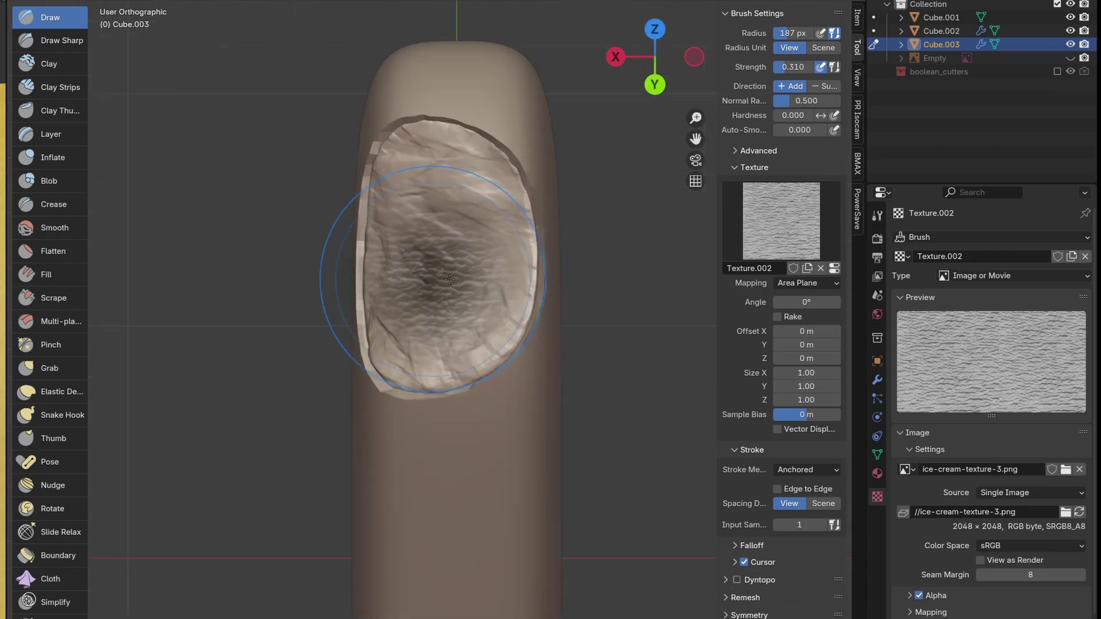
mouse_move(439, 237)
mouse_down()
mouse_move(417, 172)
mouse_move(439, 237)
mouse_move(421, 172)
mouse_move(481, 263)
mouse_move(502, 365)
mouse_move(454, 452)
mouse_up()
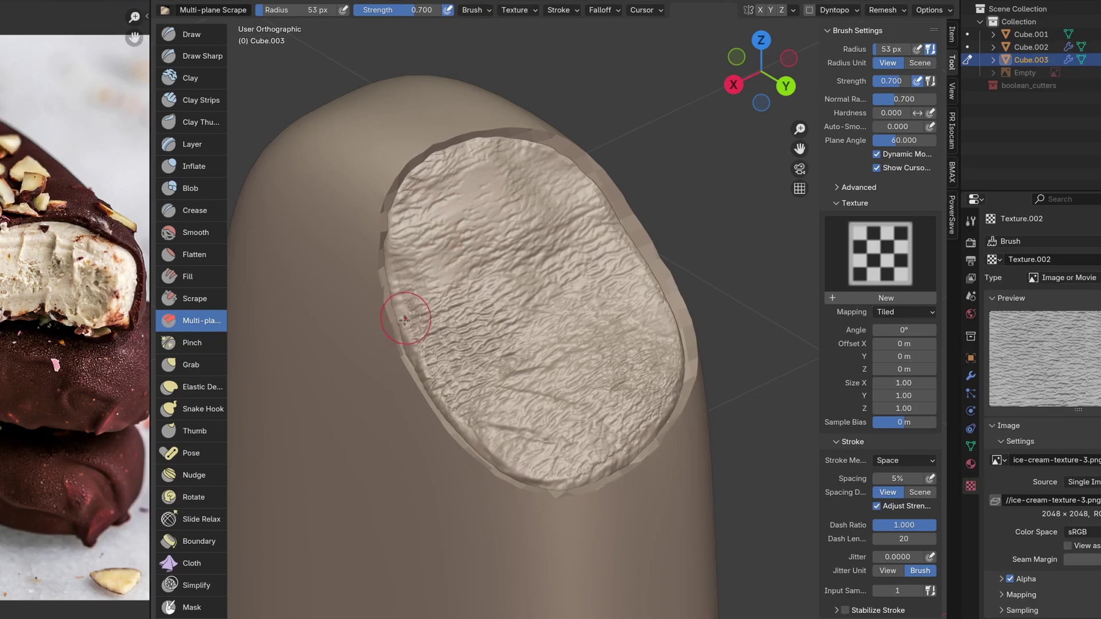
Smooth the cavity's lower-left, then sharpen texture detail across the bite and its right edge
mouse_move(404, 319)
mouse_down()
mouse_move(449, 342)
mouse_move(461, 417)
mouse_move(550, 410)
mouse_move(600, 423)
mouse_up()
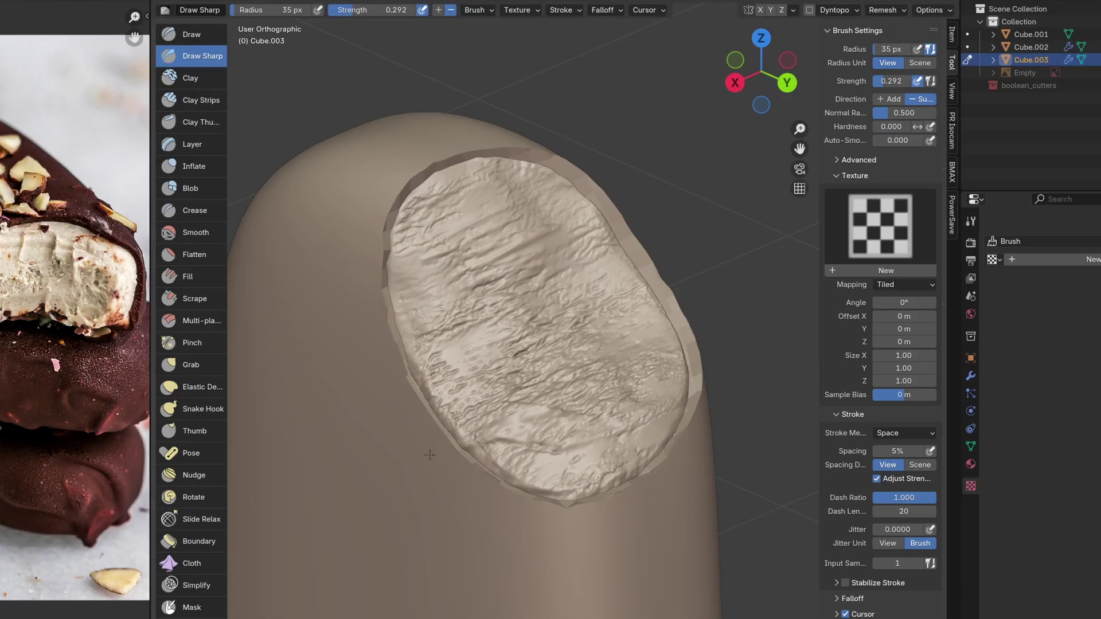
mouse_move(430, 455)
mouse_down()
mouse_move(458, 449)
mouse_move(516, 353)
mouse_move(475, 369)
mouse_move(419, 311)
mouse_up()
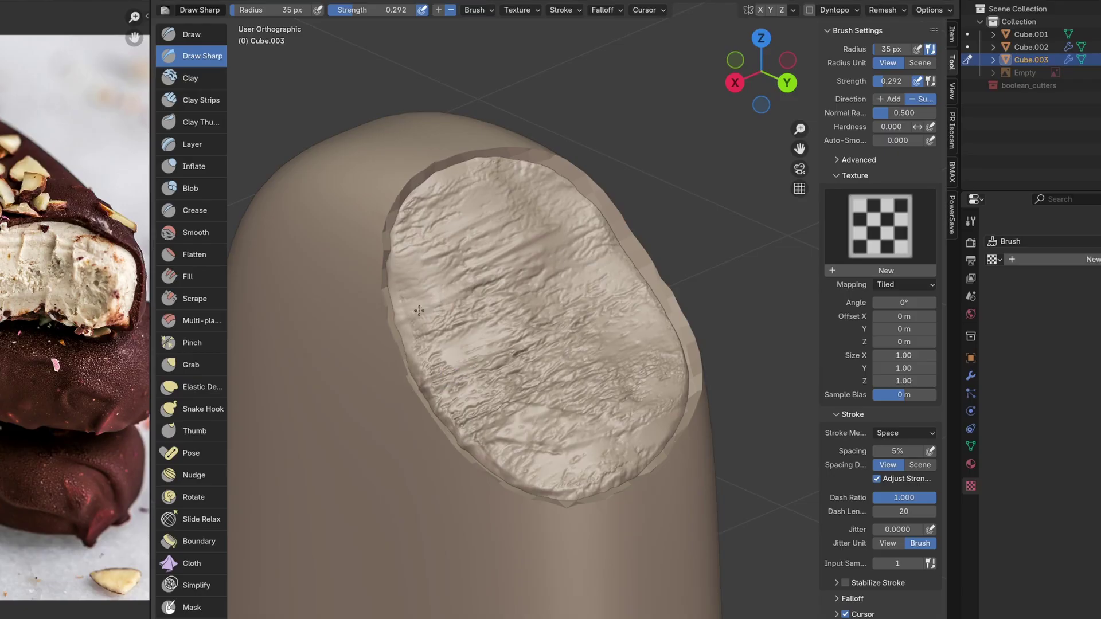
drag(615, 241, 665, 429)
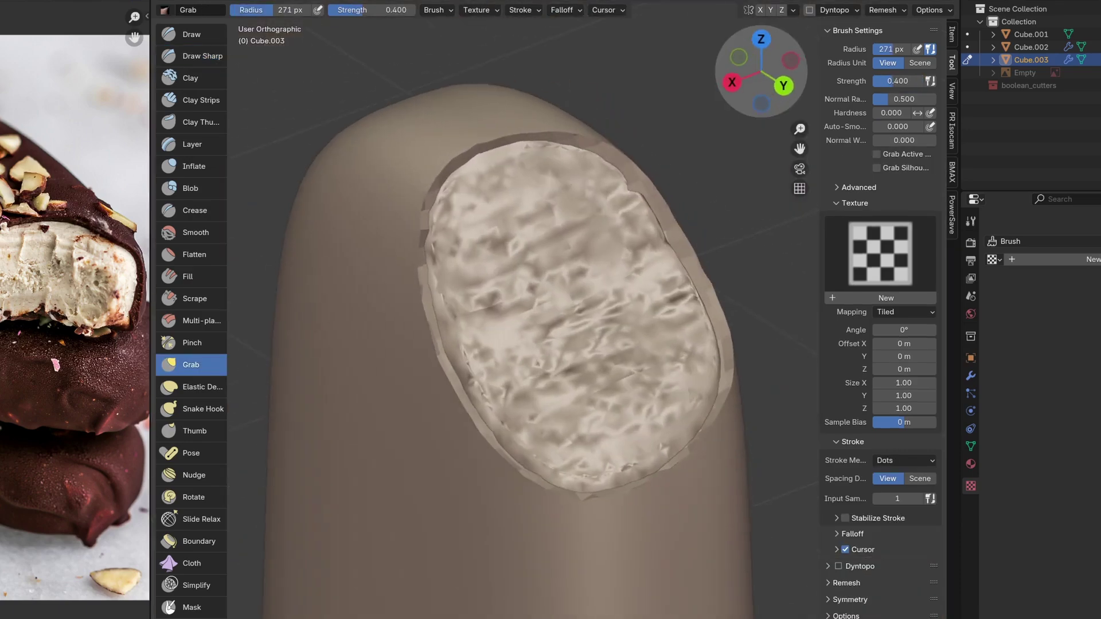
drag(739, 86, 753, 84)
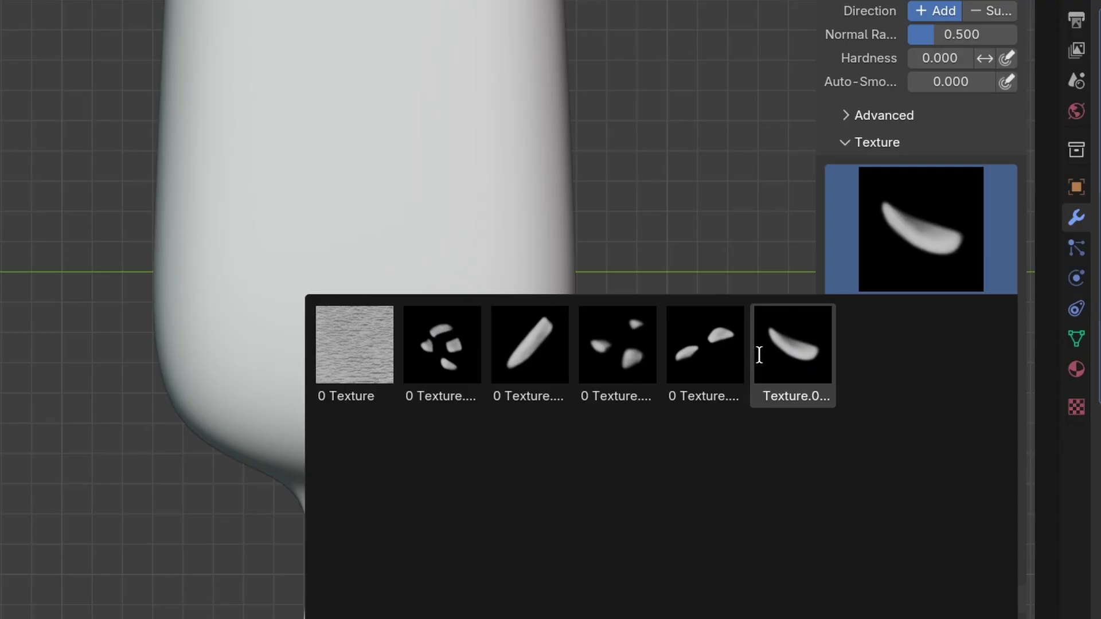
Use the curved almond brush texture to stamp raised almond chips across the coating and near the bite
click(793, 347)
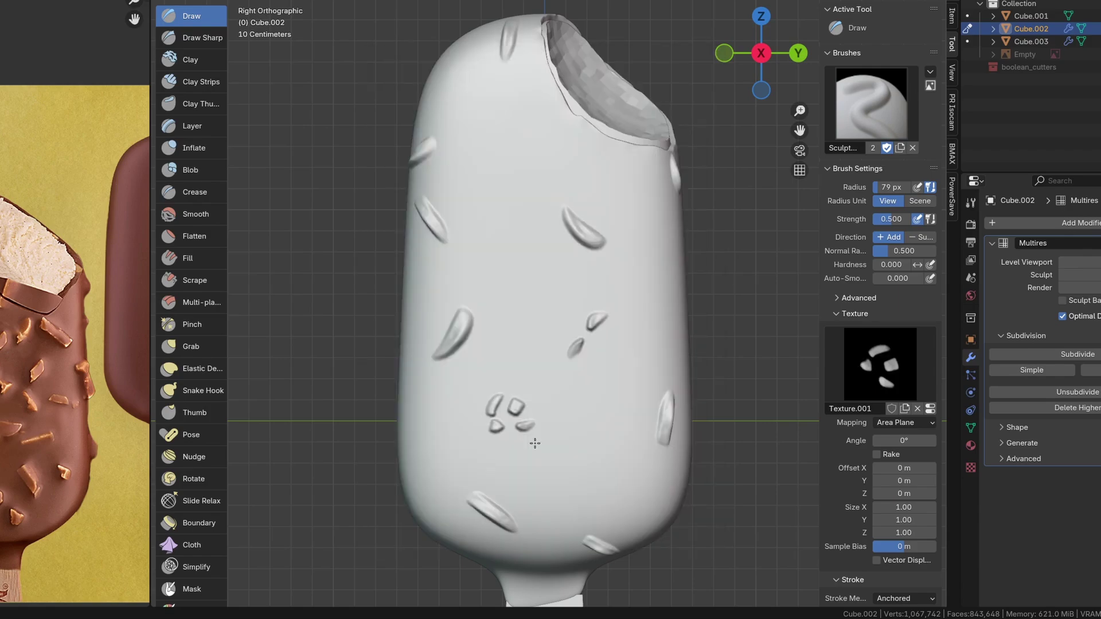
drag(534, 443, 538, 448)
middle_drag(537, 448, 493, 436)
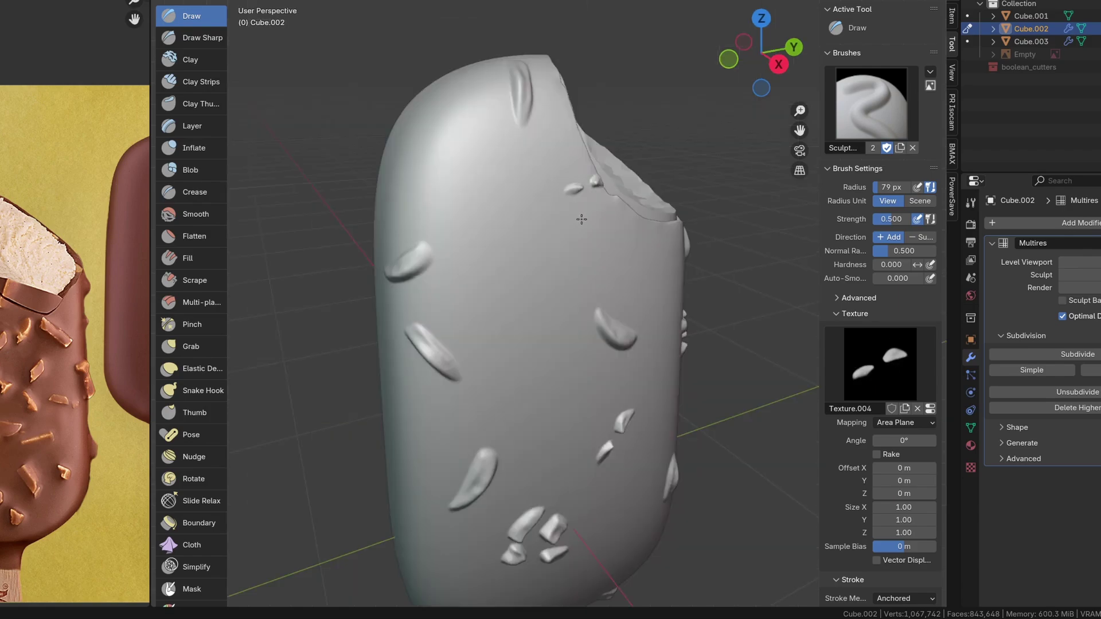
drag(577, 232, 596, 262)
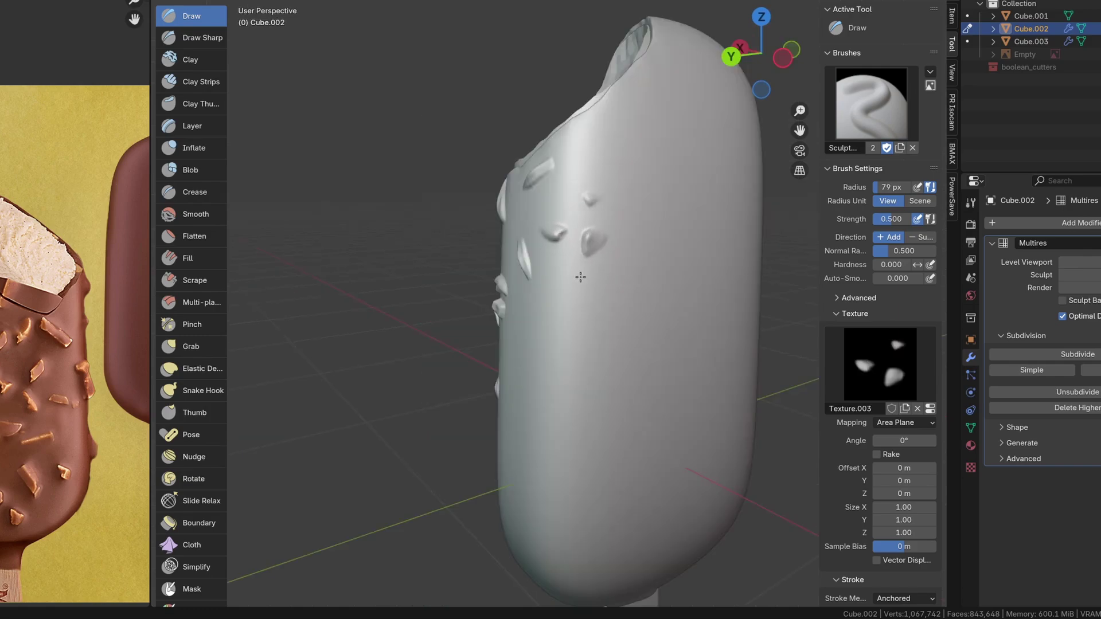
drag(596, 205, 603, 238)
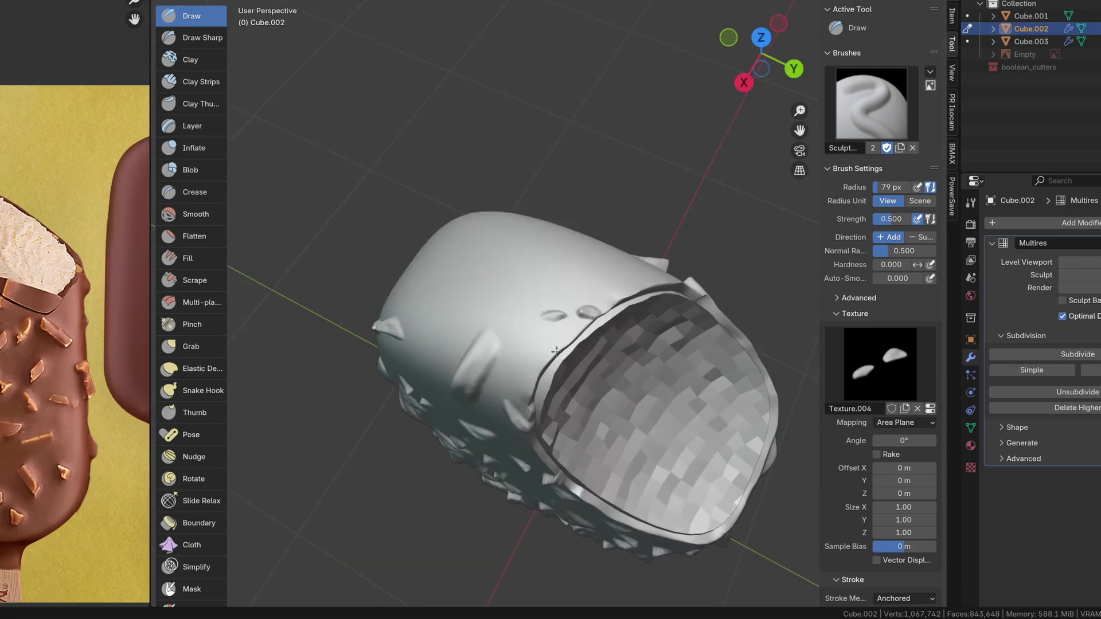
drag(573, 304, 579, 295)
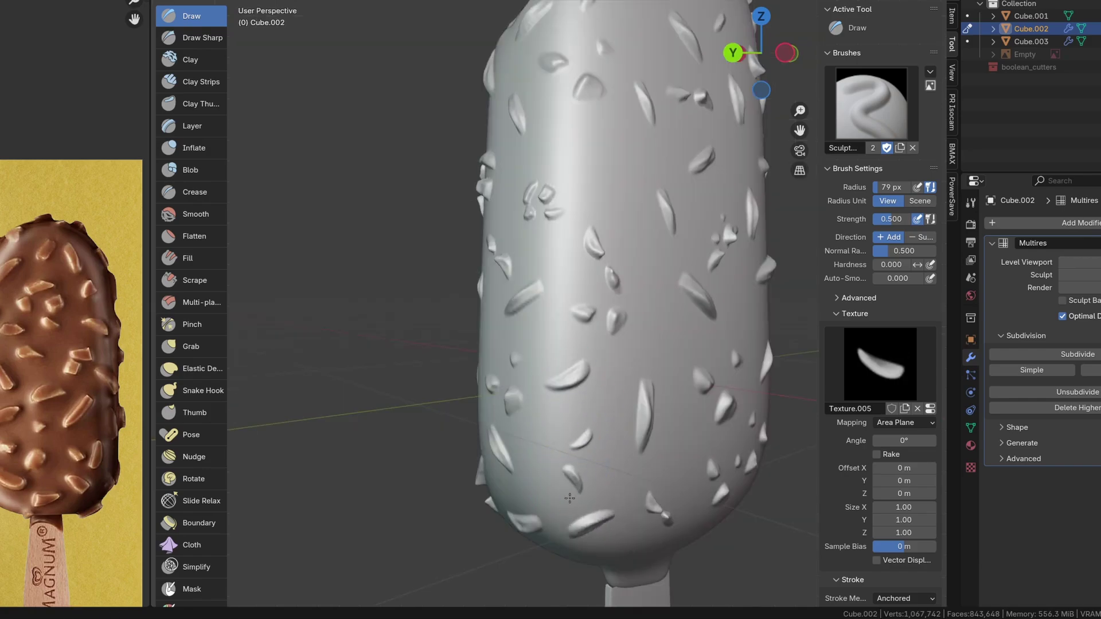
drag(543, 177, 581, 171)
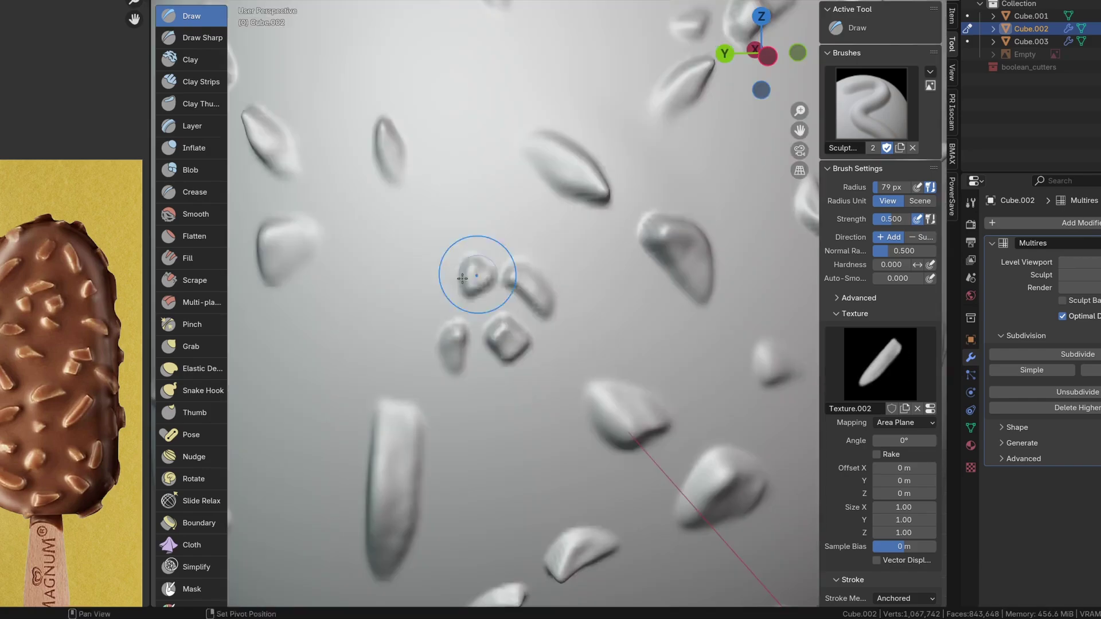
drag(475, 276, 561, 313)
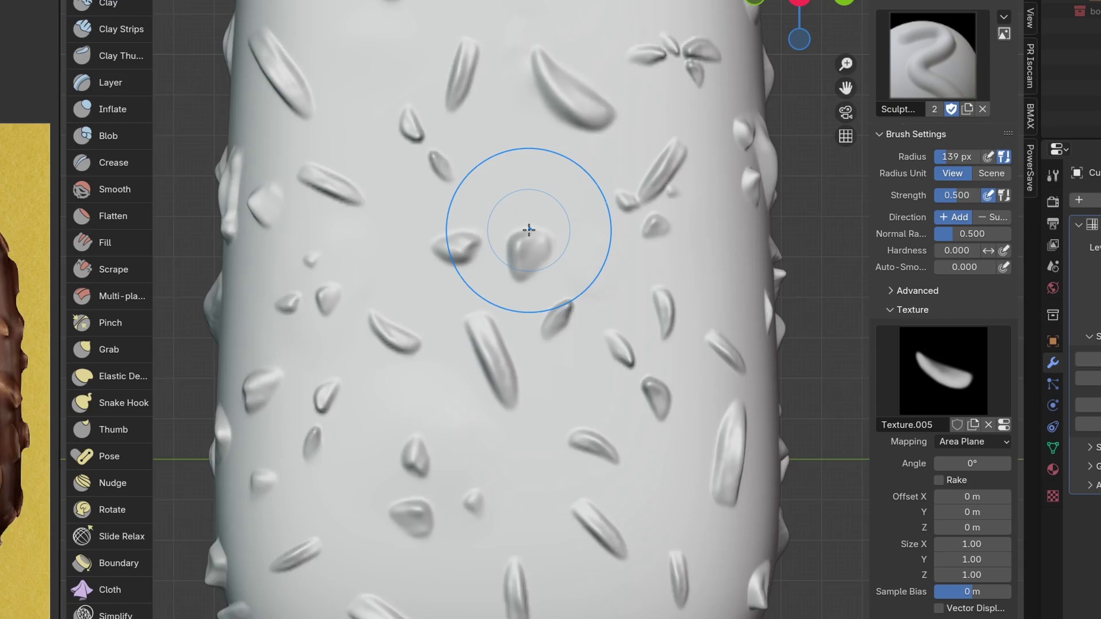
Orbit the view around to the side of the bar
scroll(504, 209, down, 5)
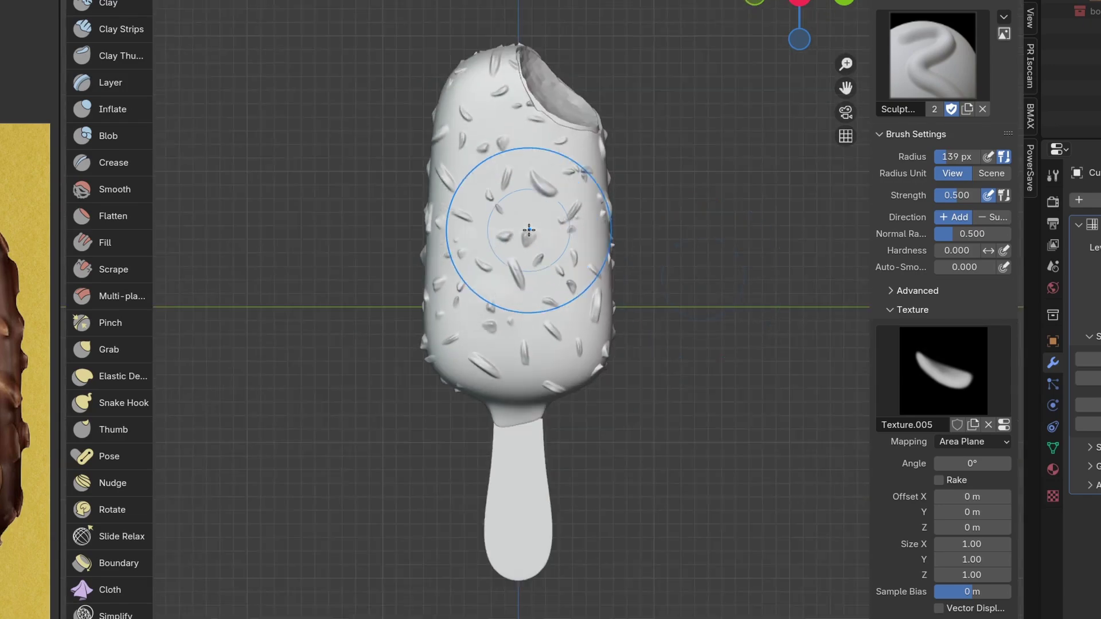
mouse_move(505, 209)
middle_down()
mouse_move(631, 229)
mouse_move(821, 285)
mouse_move(917, 285)
mouse_move(821, 285)
middle_up()
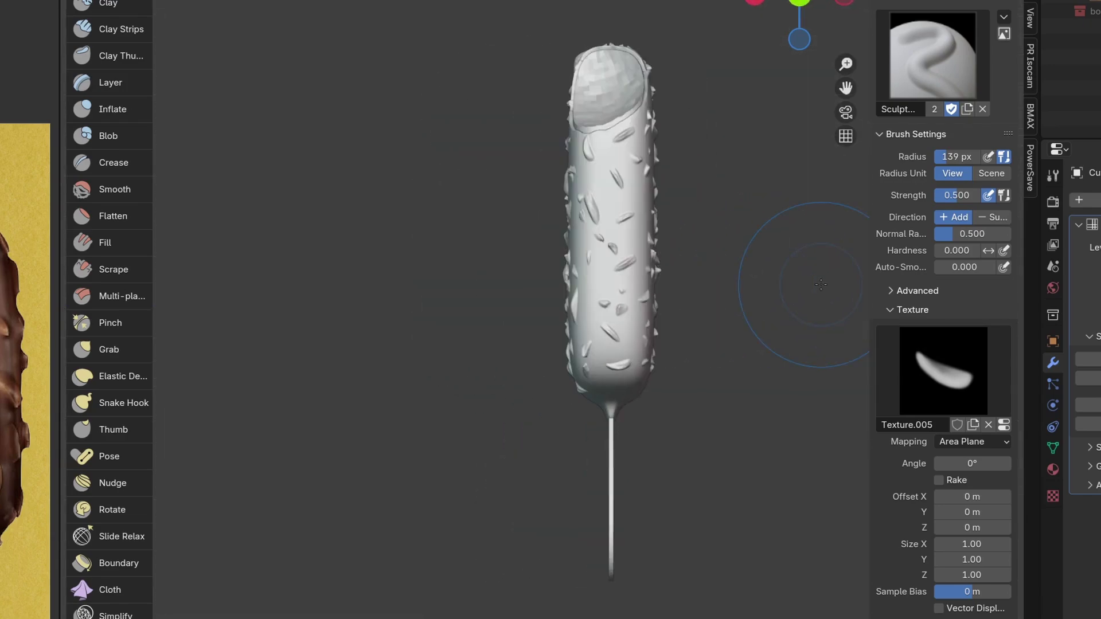
scroll(626, 222, up, 5)
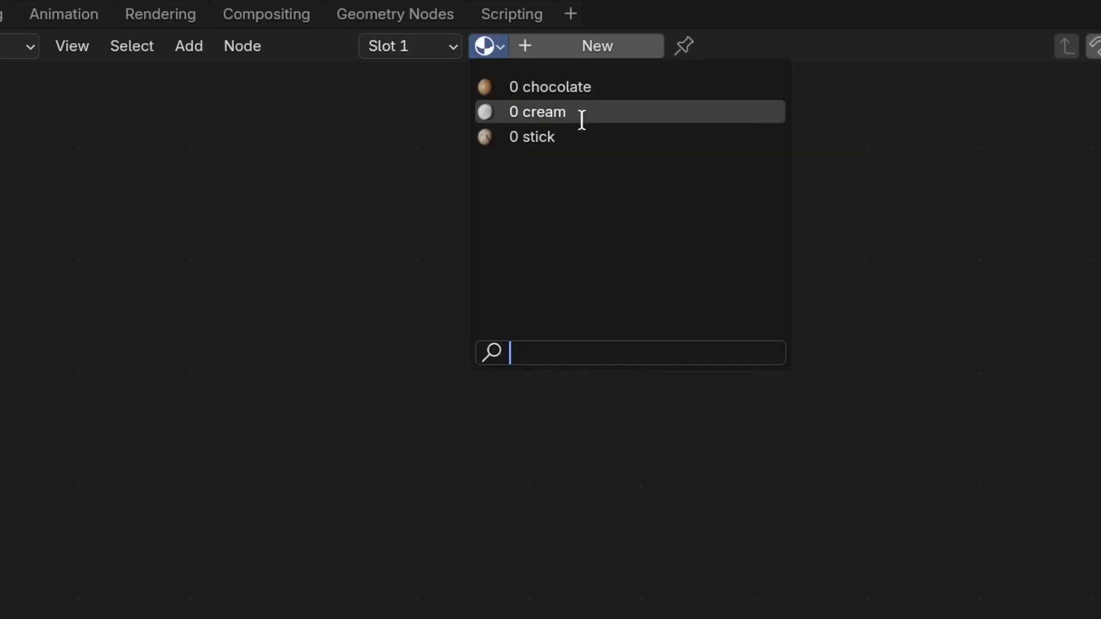
Darken the chocolate to brown, move the ramp's white stop to 0.542, and set Coat Roughness 0.259
click(612, 93)
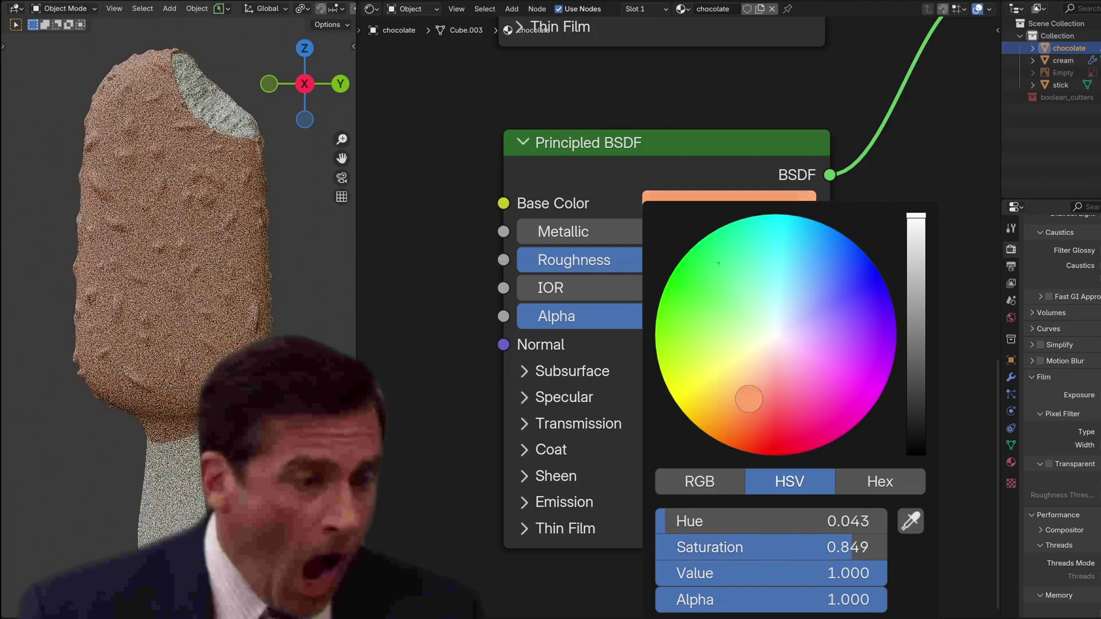
drag(916, 216, 916, 349)
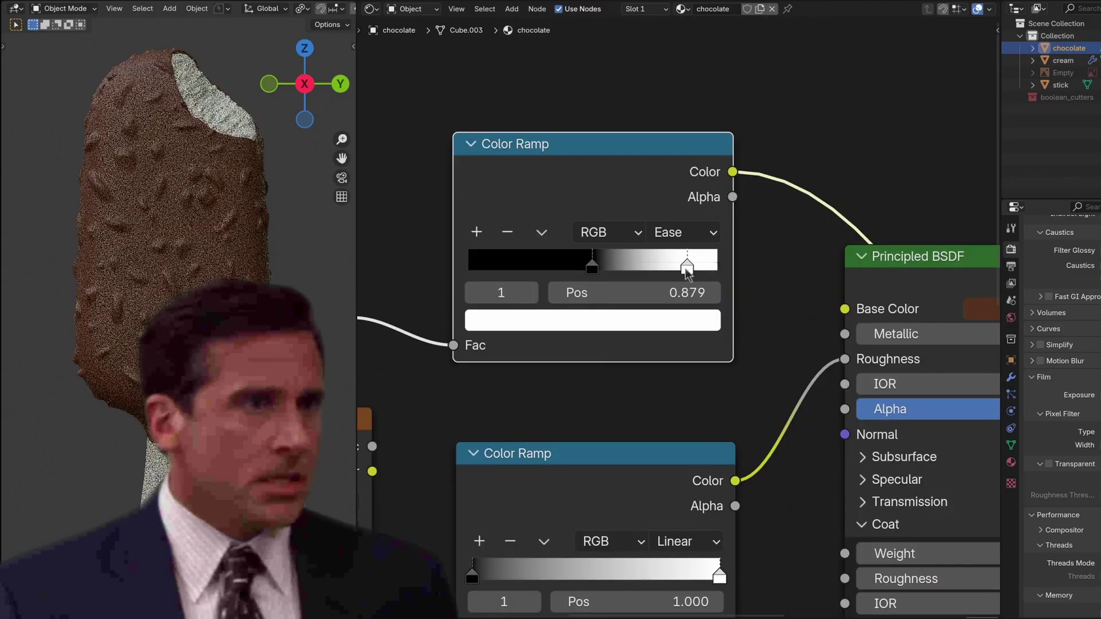
drag(688, 263, 604, 271)
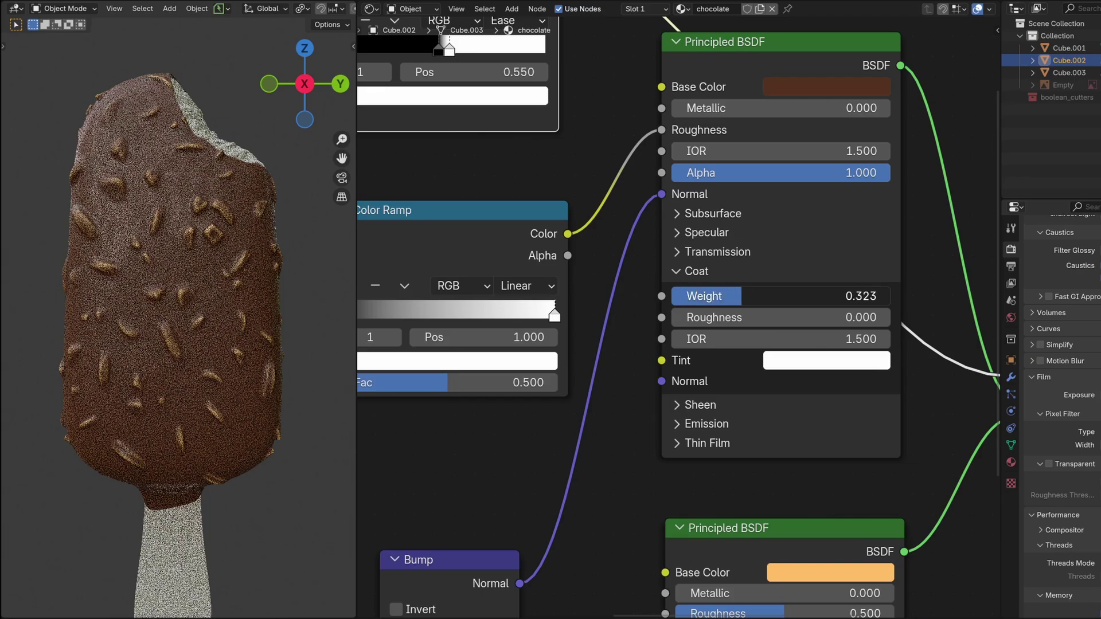
drag(702, 317, 724, 317)
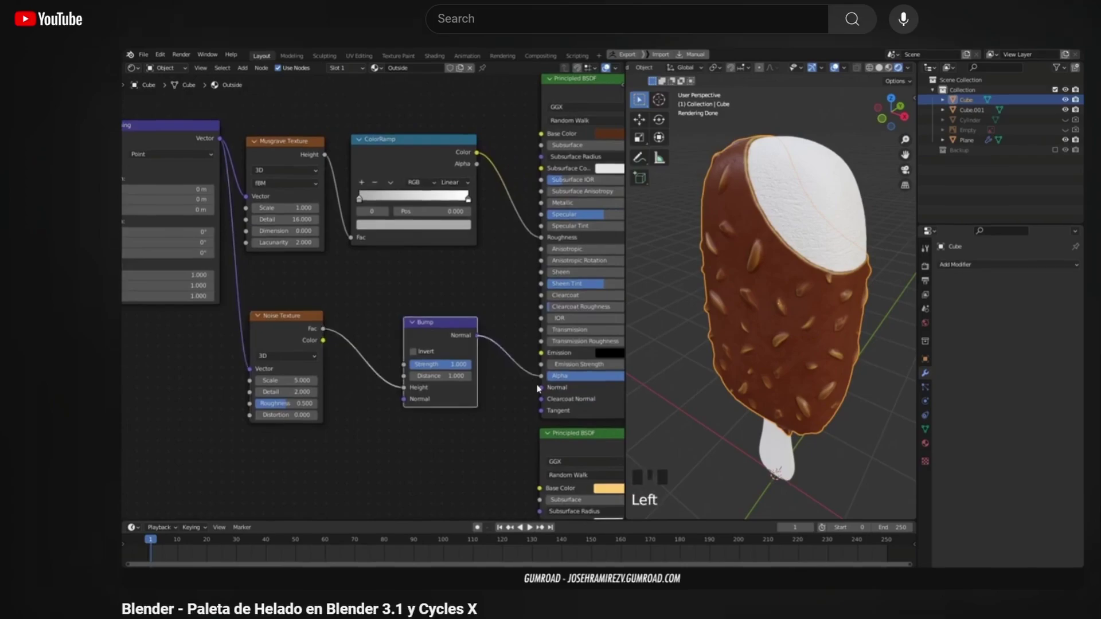
scroll(550, 310, down, 4)
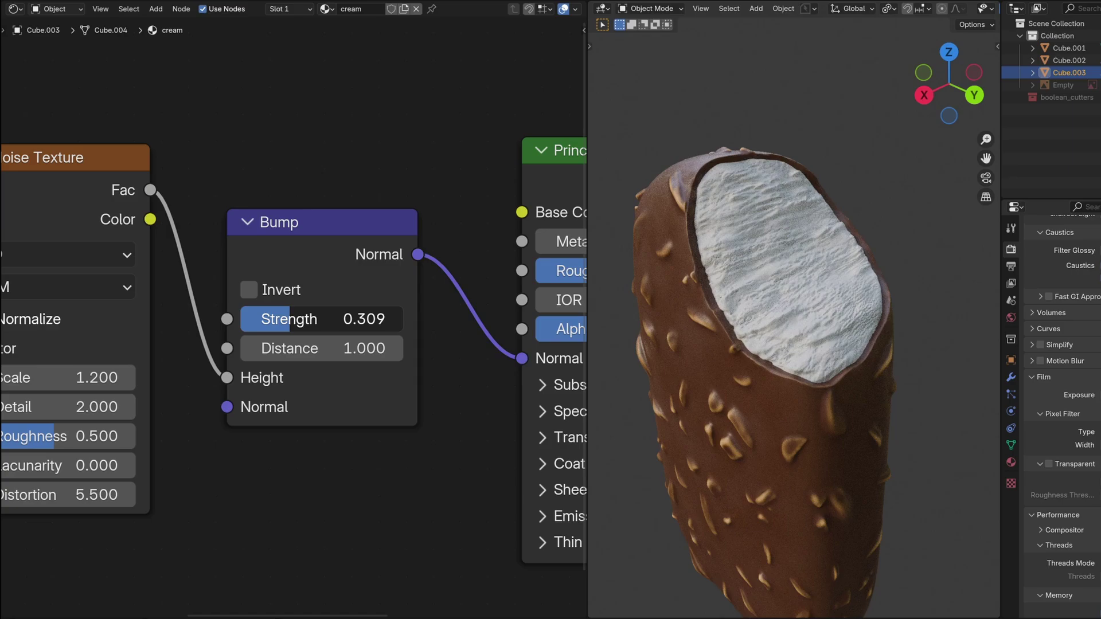
Set cream bump strength to 0.444, boost saturation, and raise the stick's bump and noise scale
drag(321, 318, 376, 319)
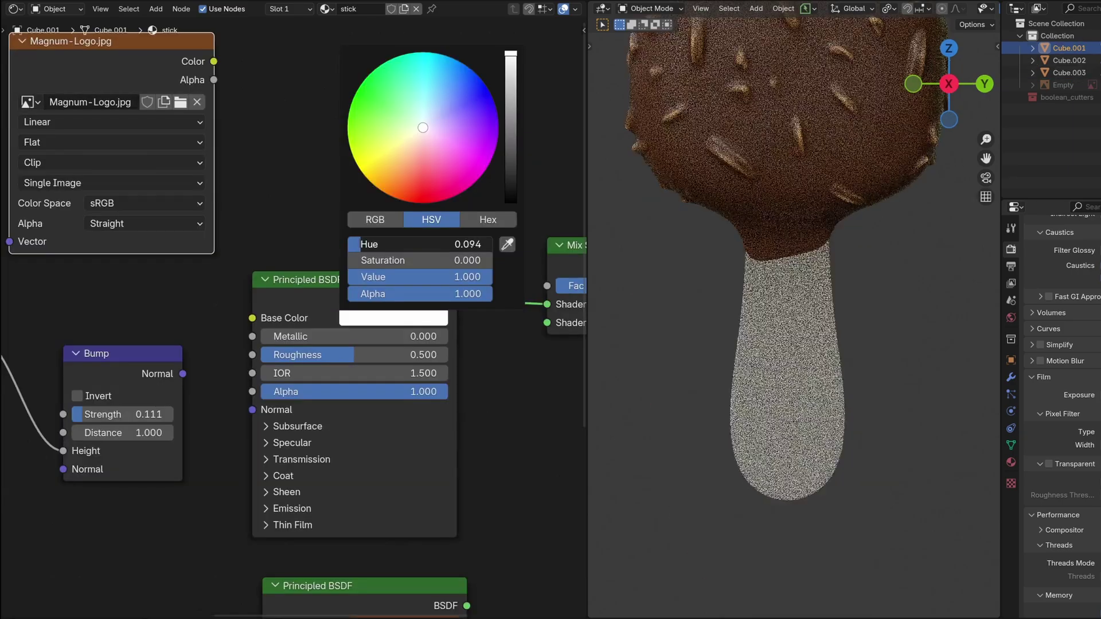
drag(350, 261, 425, 261)
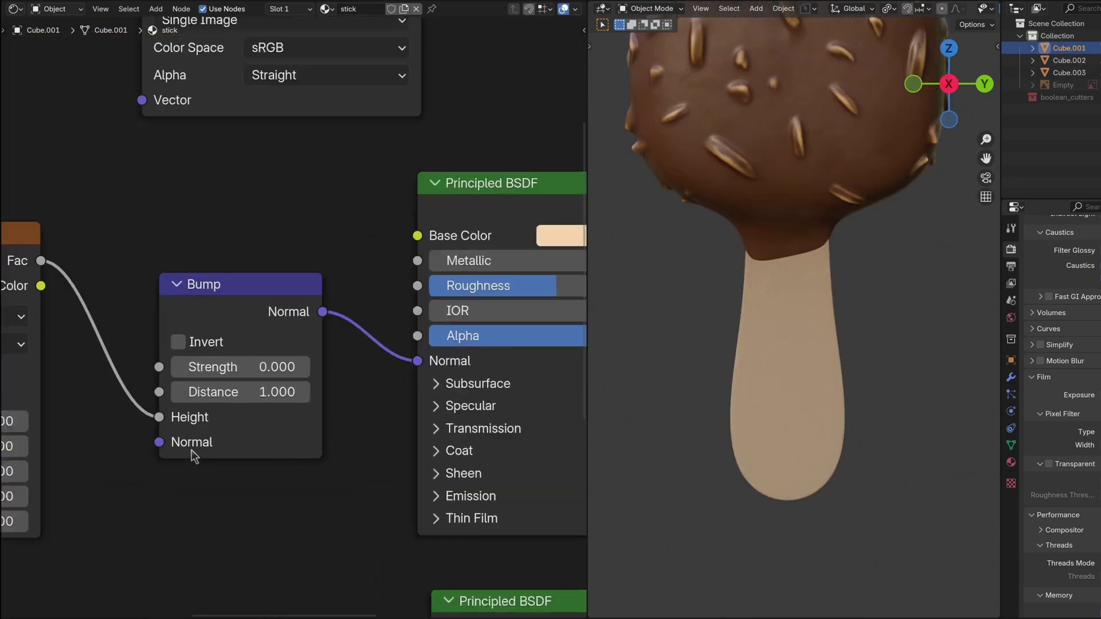
drag(230, 361, 284, 360)
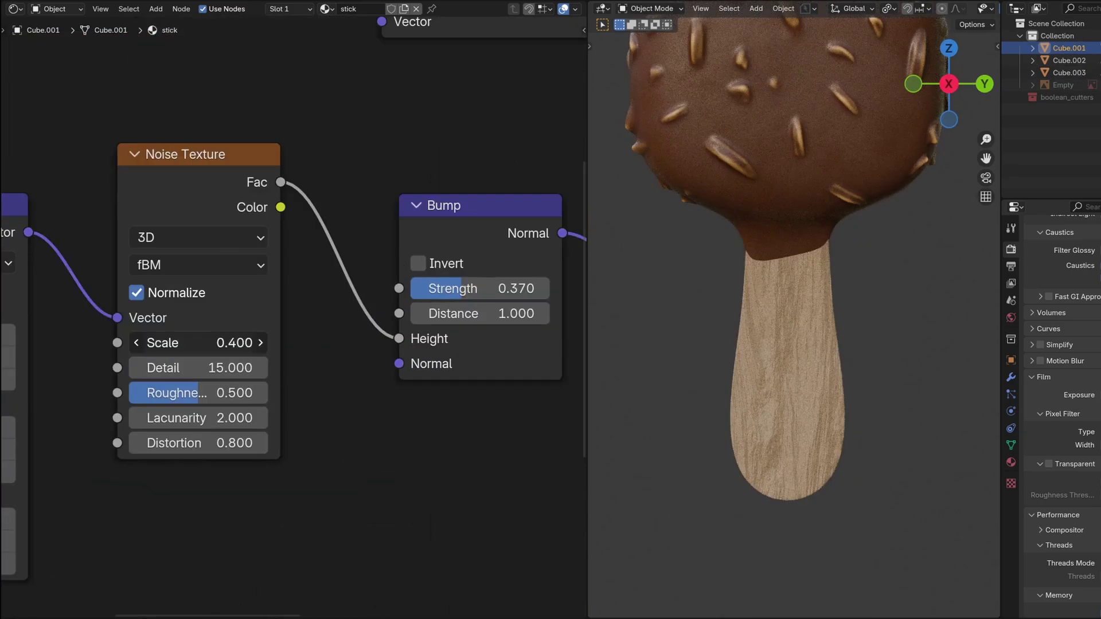
mouse_move(198, 343)
mouse_down()
mouse_move(172, 342)
mouse_move(198, 342)
mouse_up()
Slide the stick's UVs along X so the MAGNUM logo sits on the stick
key(g)
key(x)
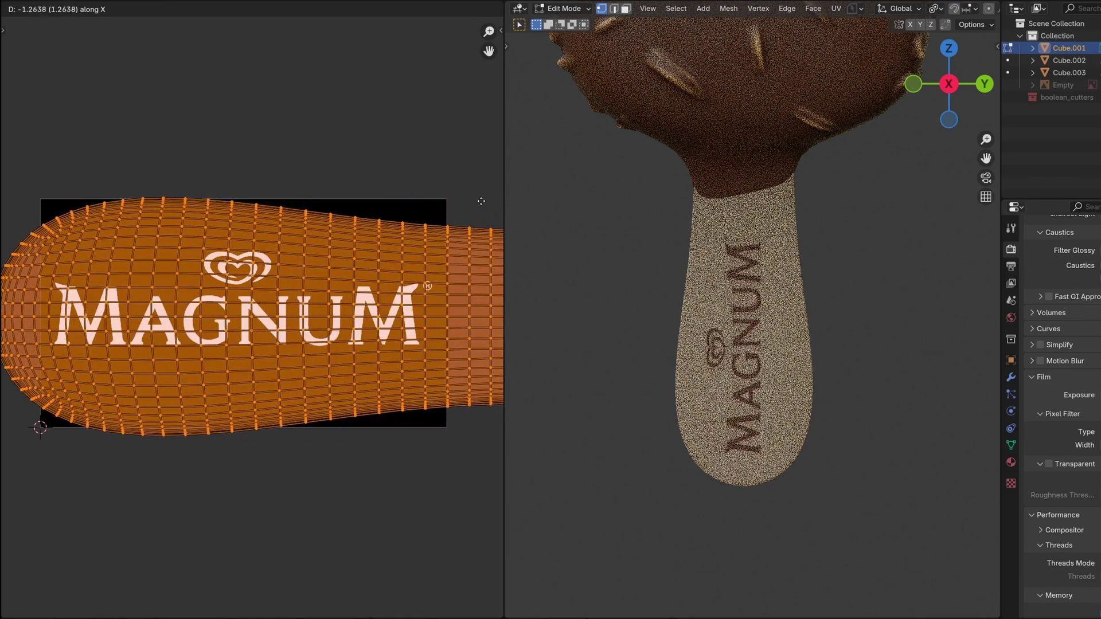
click(463, 204)
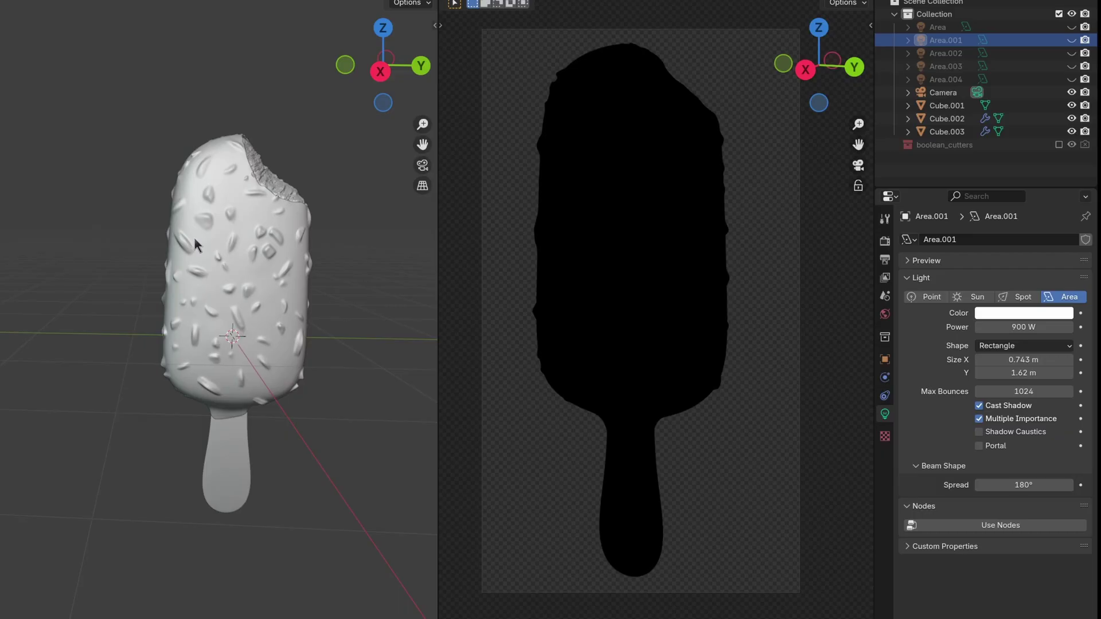
Add an area light and move it along the Z axis
key(shift+a)
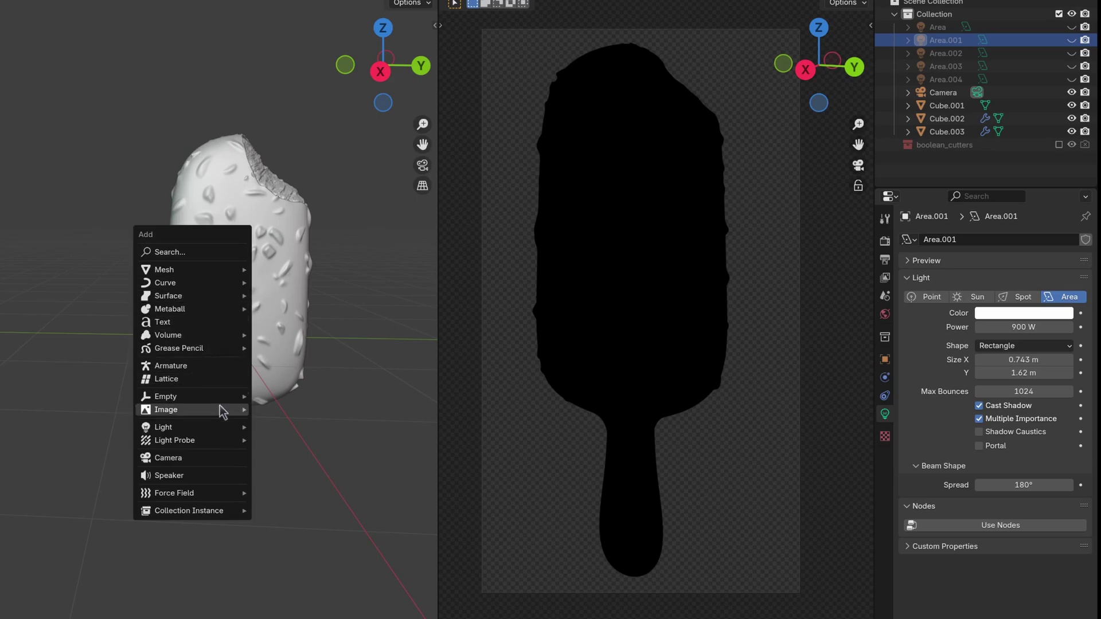
mouse_move(221, 428)
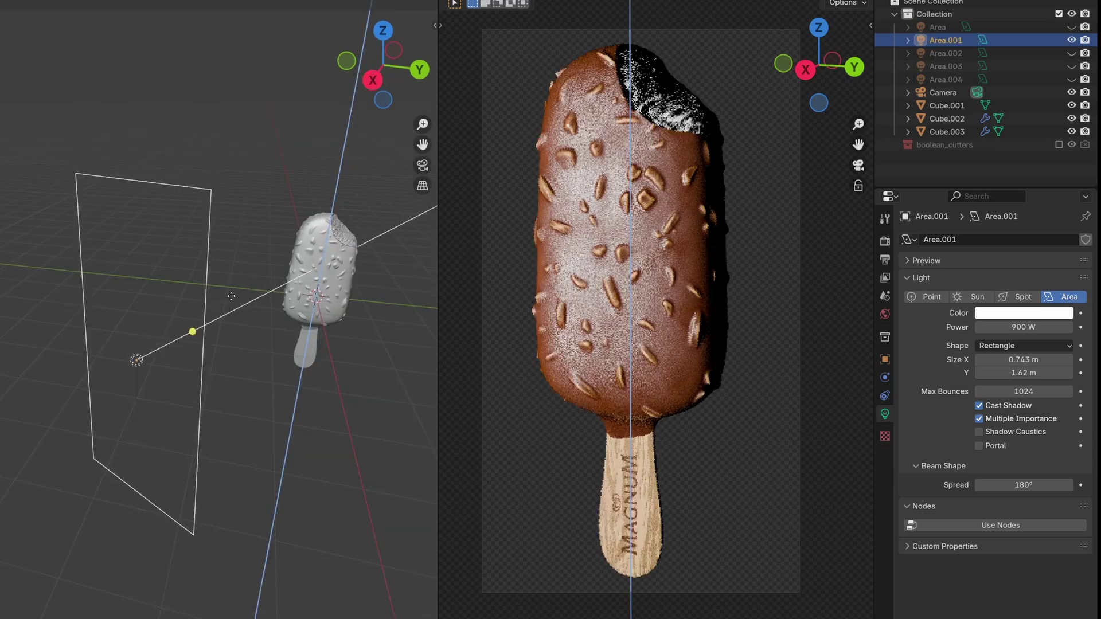
key(g)
key(z)
key(z)
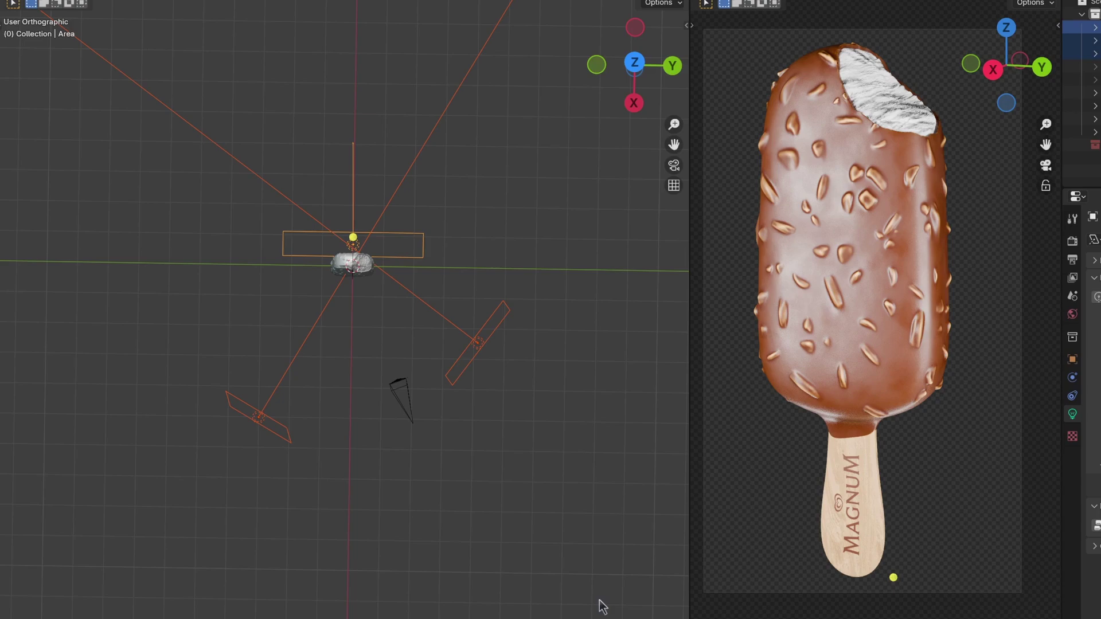
Make Area.004 taller, undo one resize, then enlarge Area.003
key(KP_2)
key(KP_2)
key(KP_2)
key(KP_2)
key(KP_2)
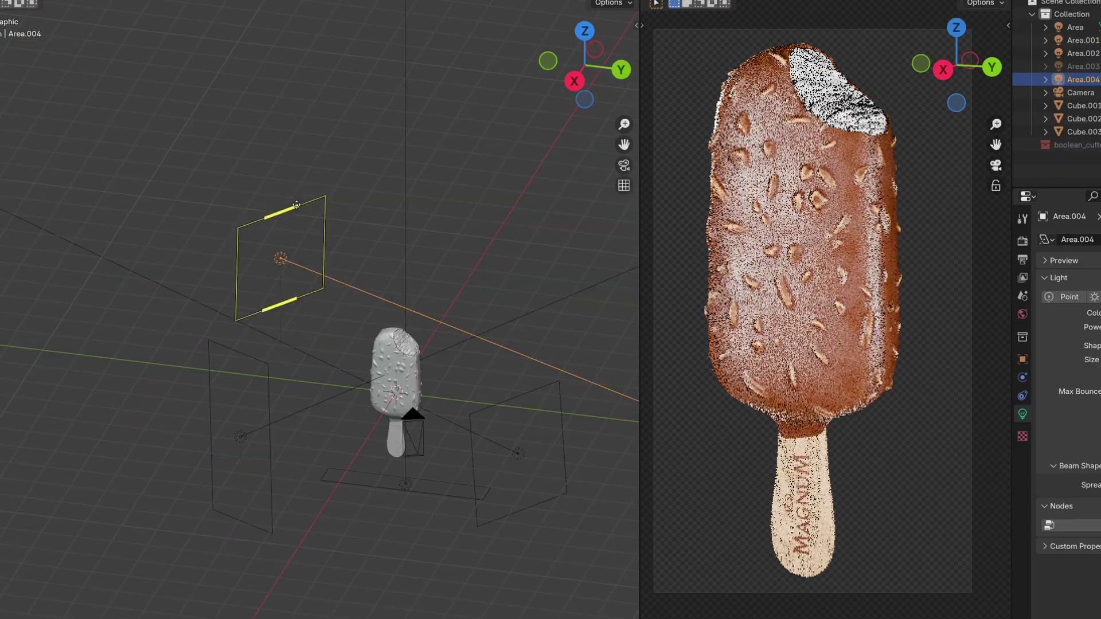
drag(289, 203, 301, 154)
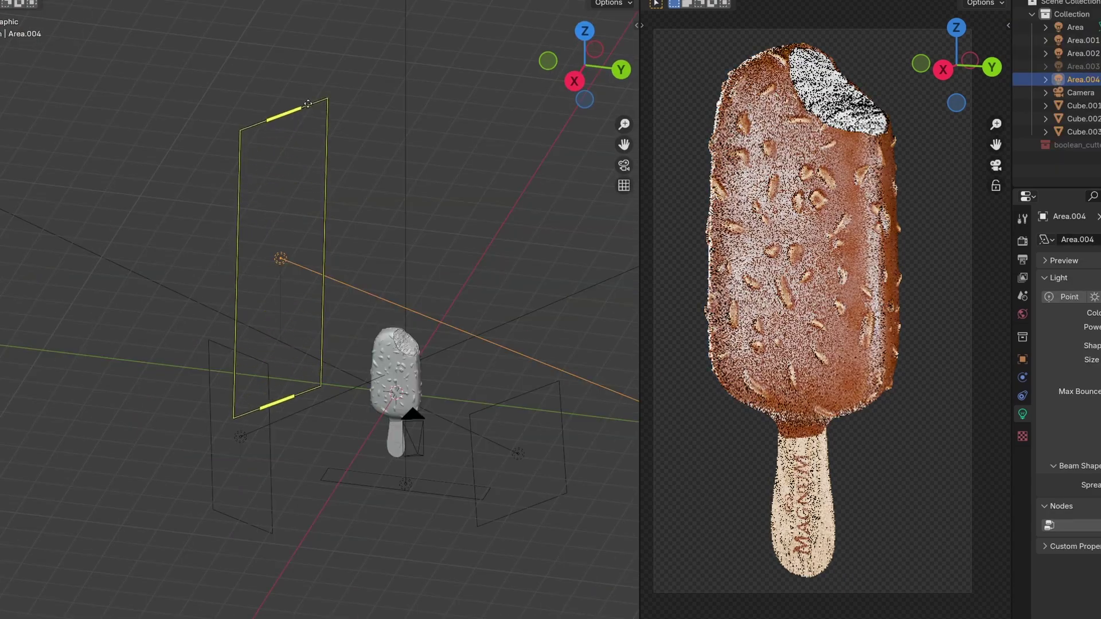
drag(308, 104, 310, 38)
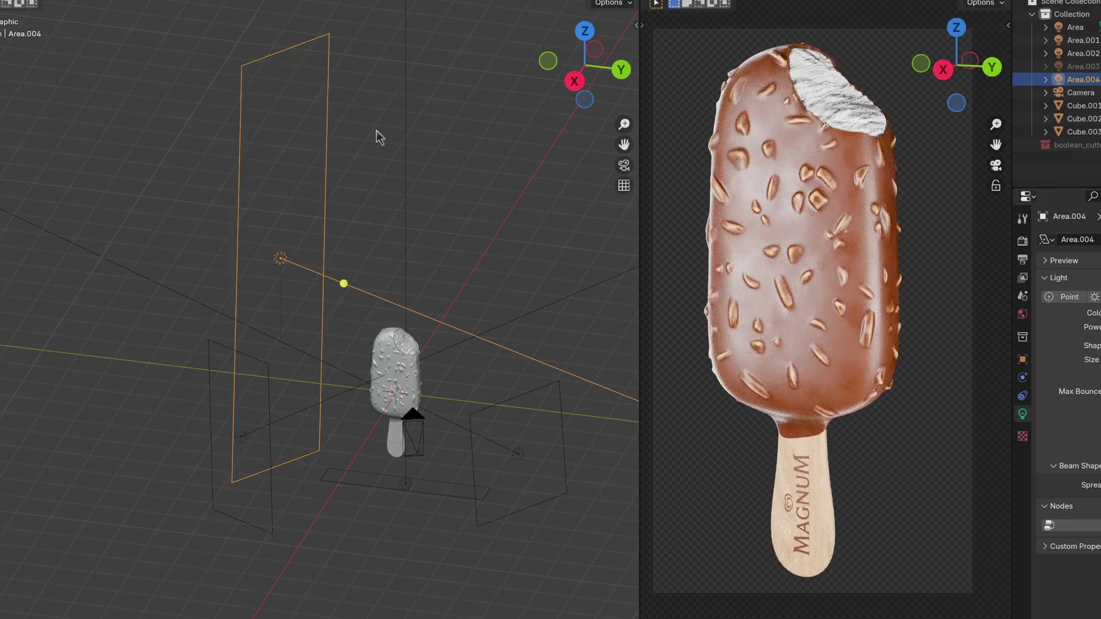
key(ctrl+z)
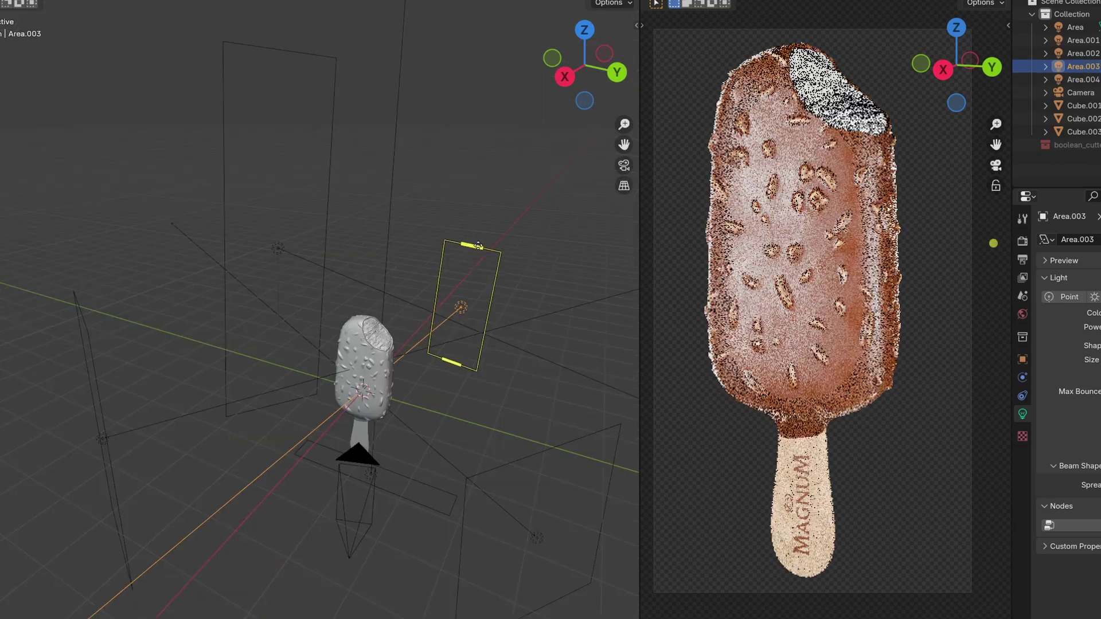
drag(476, 241, 486, 205)
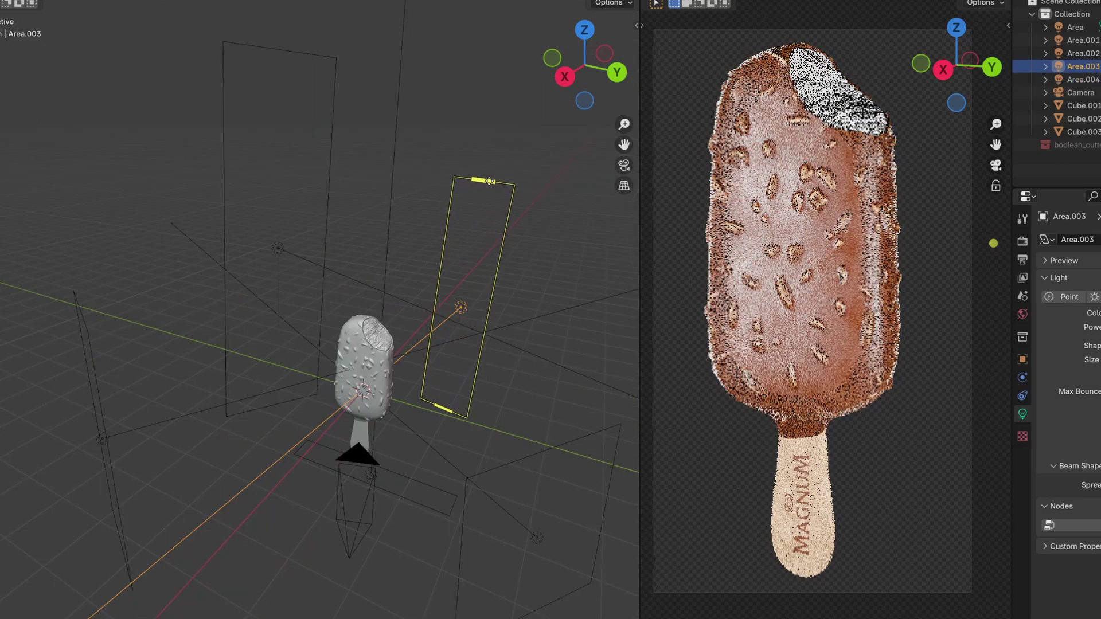